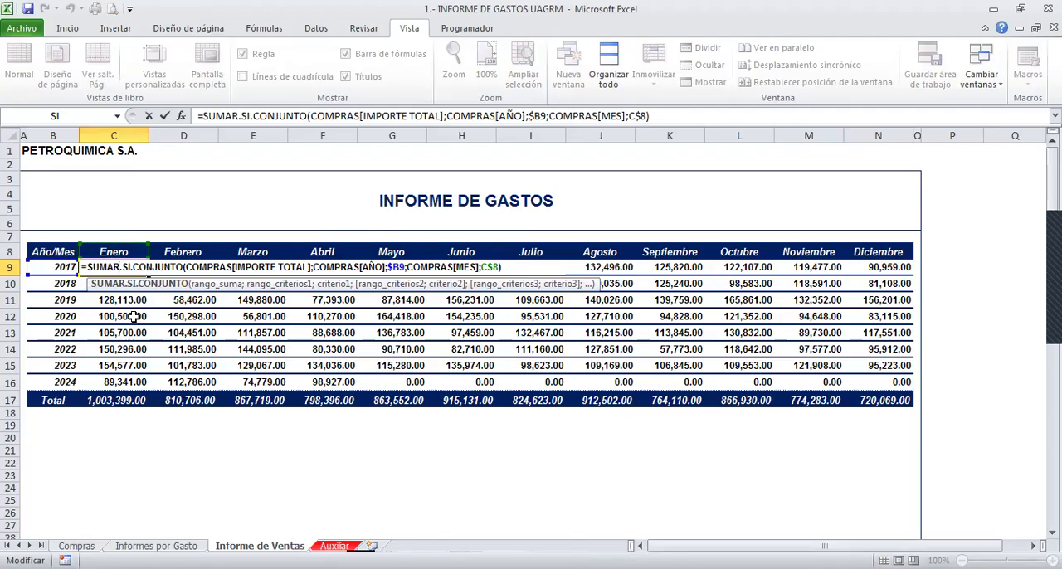
- Clear the existing expense formulas from C9:N16 in the report, keeping the Total row
key(Escape)
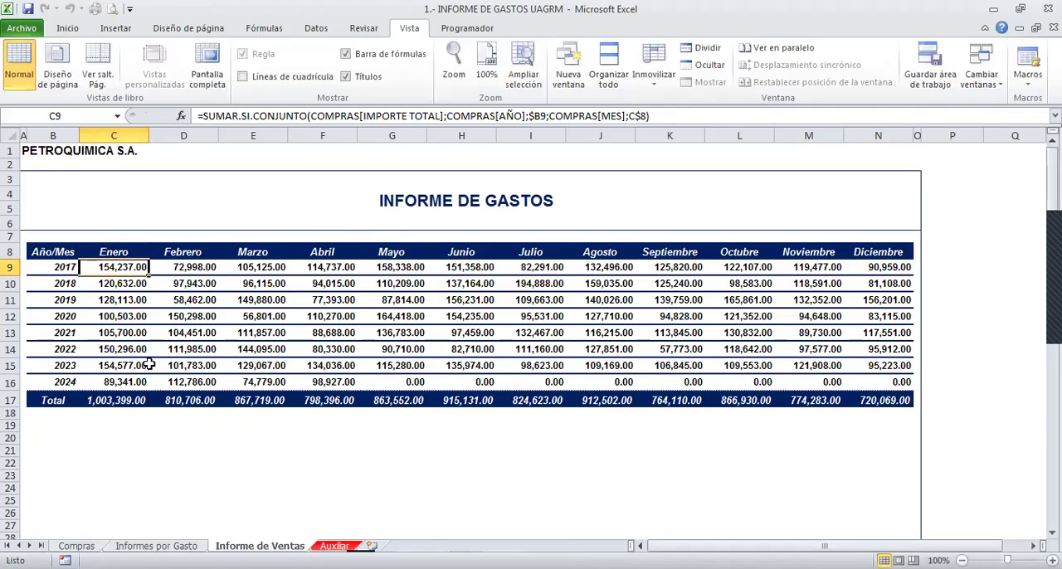
key(ctrl+shift+Down)
key(ctrl+shift+Right)
key(shift+Up)
key(Delete)
key(Left)
key(Left)
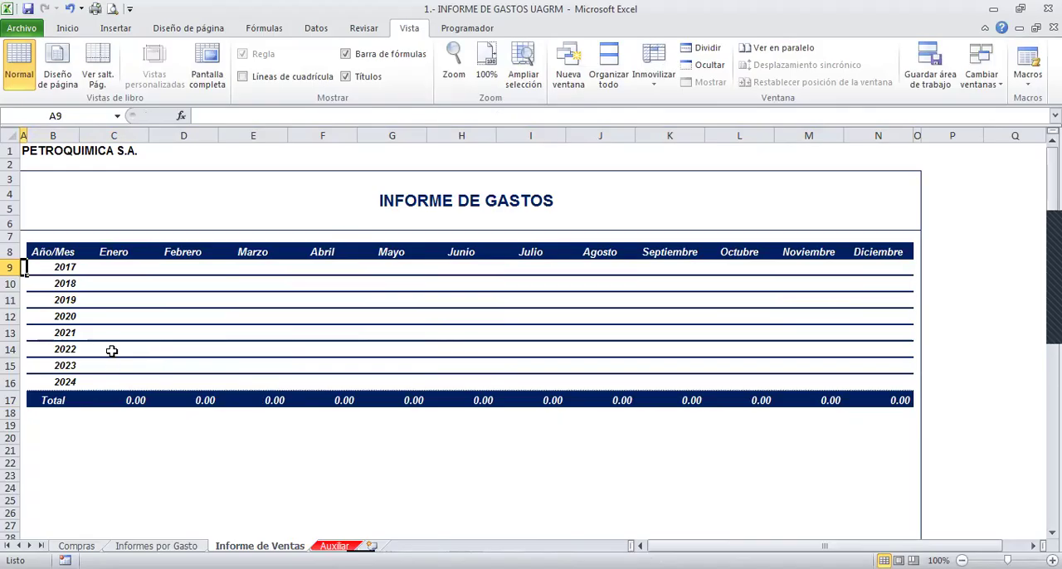
- Examine the year labels and the emptied January to April cells for 2017 and 2018
click(62, 267)
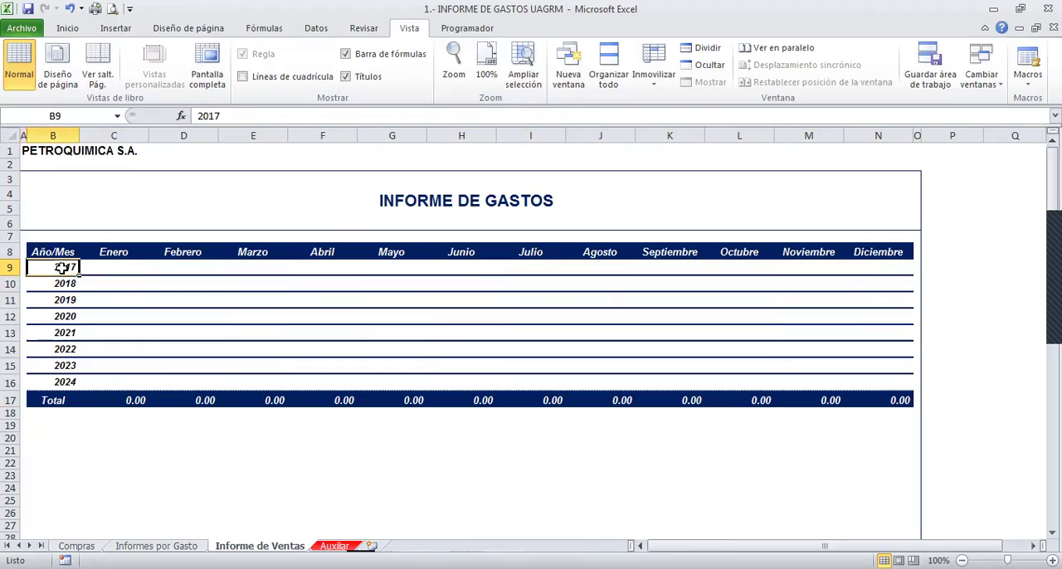
click(103, 267)
click(237, 276)
click(310, 262)
click(108, 279)
click(166, 285)
click(257, 283)
click(324, 283)
click(194, 279)
click(108, 281)
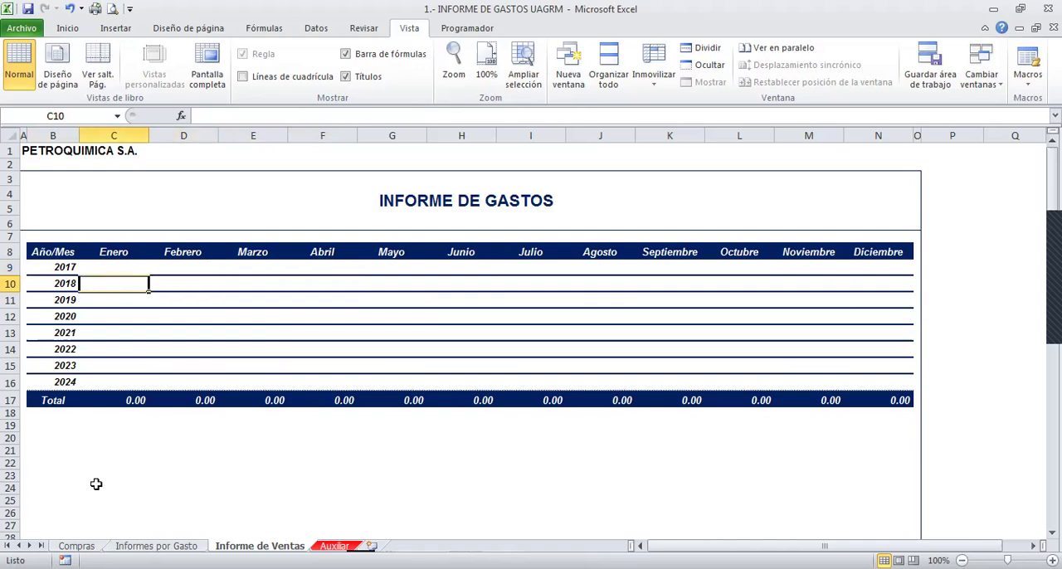
- Examine the MES, FECHA DE FACTURA and AÑO columns on the Compras sheet
click(76, 546)
click(212, 365)
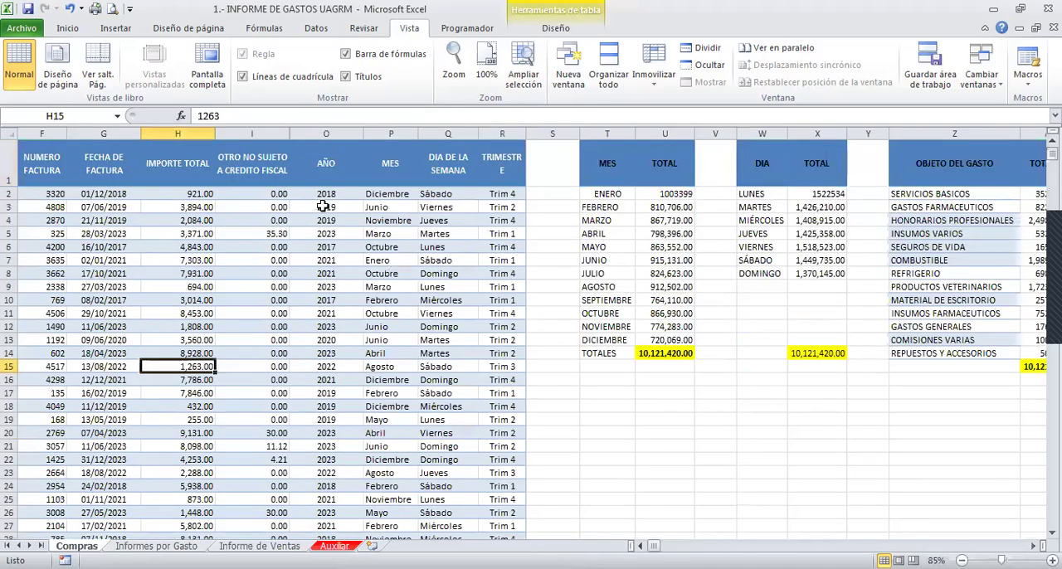
click(391, 133)
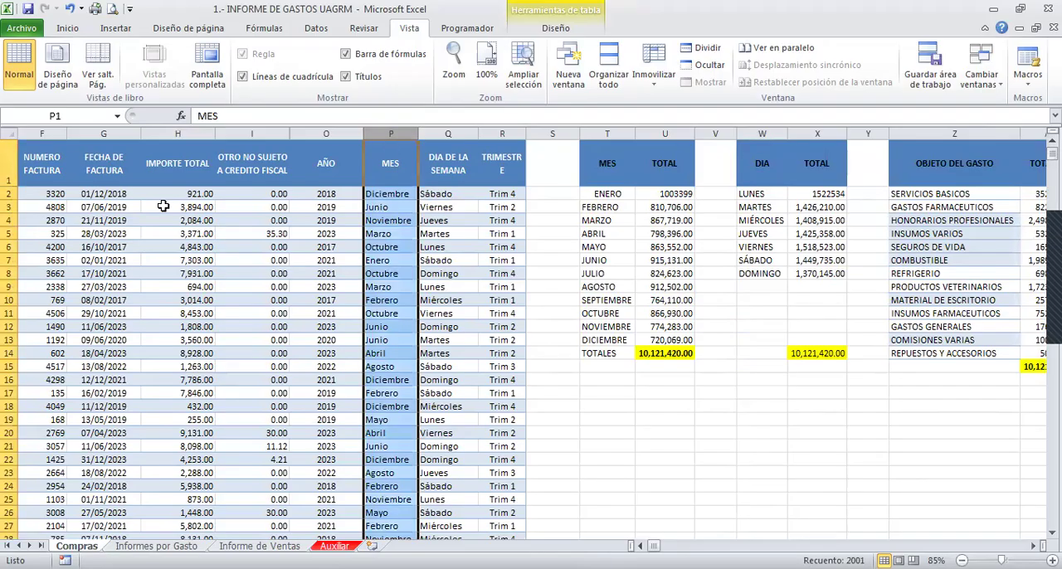
click(101, 134)
click(101, 233)
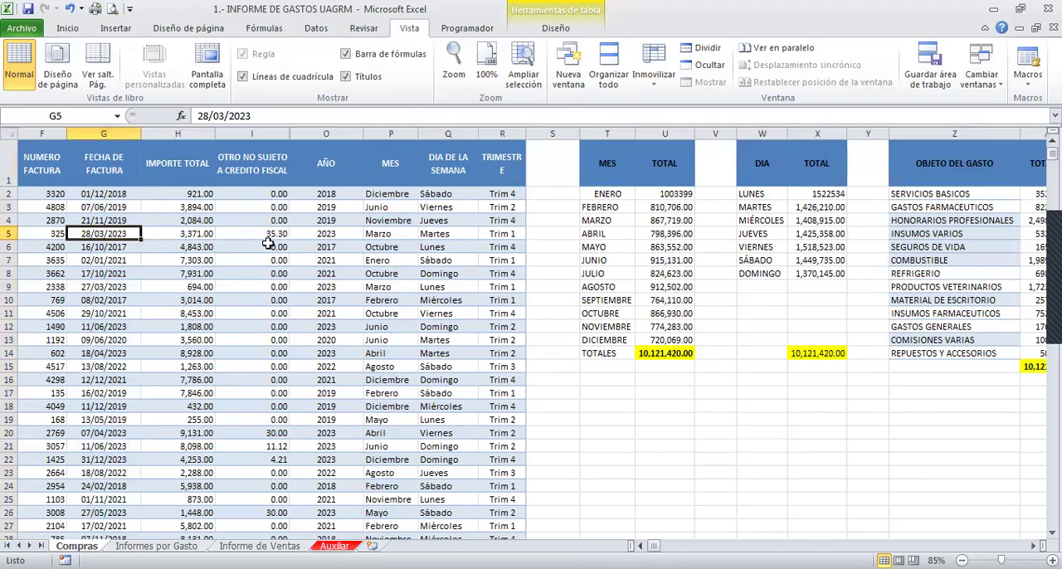
click(306, 139)
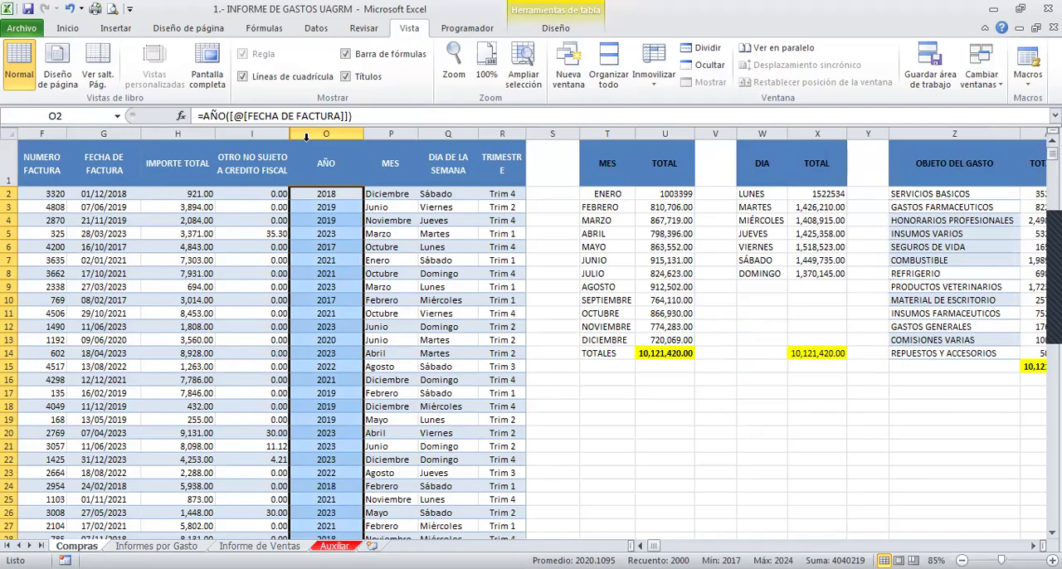
- Check how far the Compras records extend by going to the last row and back to the header
key(ctrl+Left)
key(ctrl+Down)
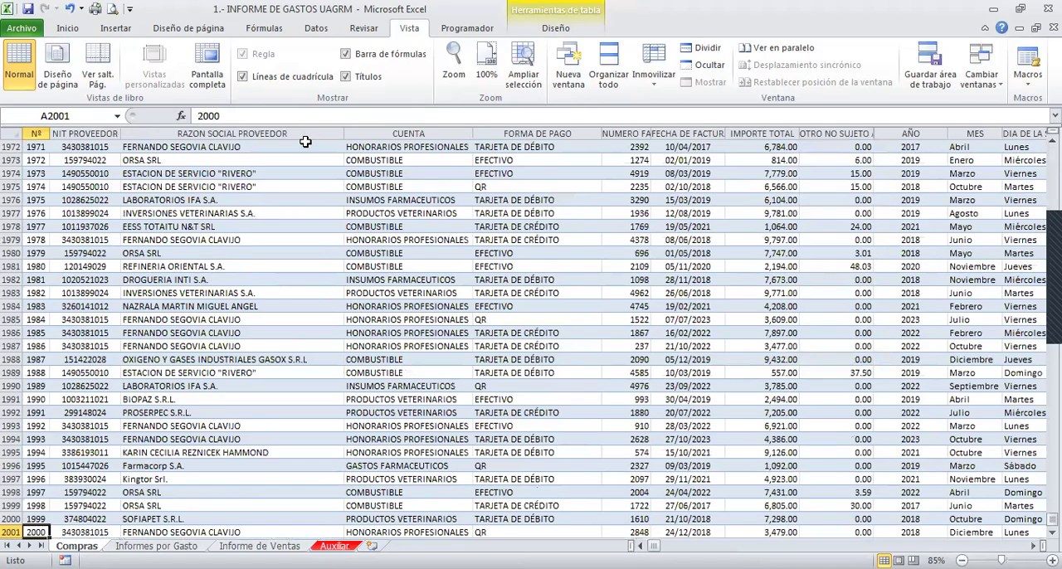
key(Down)
key(Down)
key(Down)
key(Down)
key(Down)
key(Down)
key(Down)
key(Down)
key(ctrl+Up)
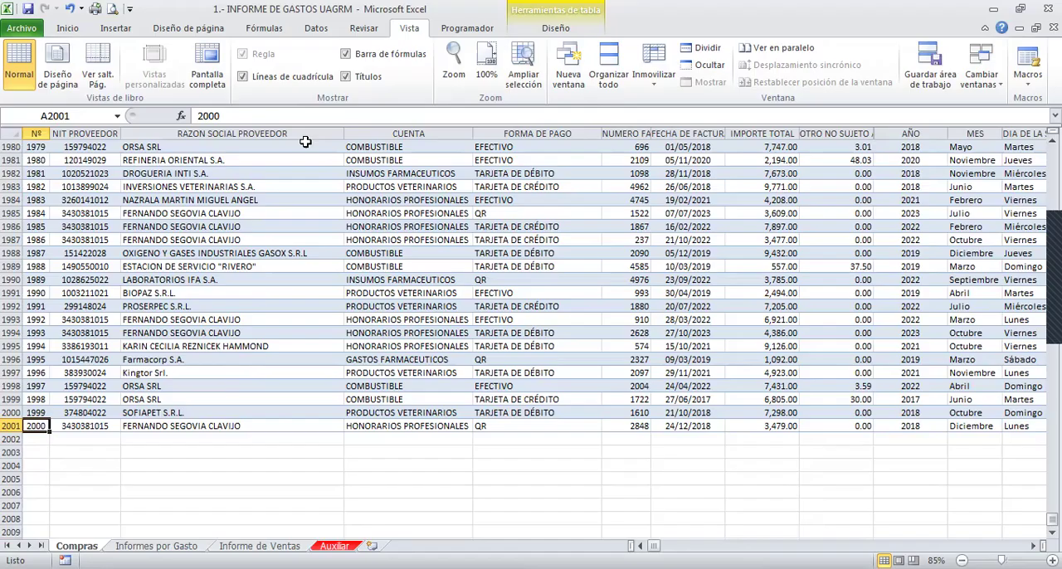
key(ctrl+Up)
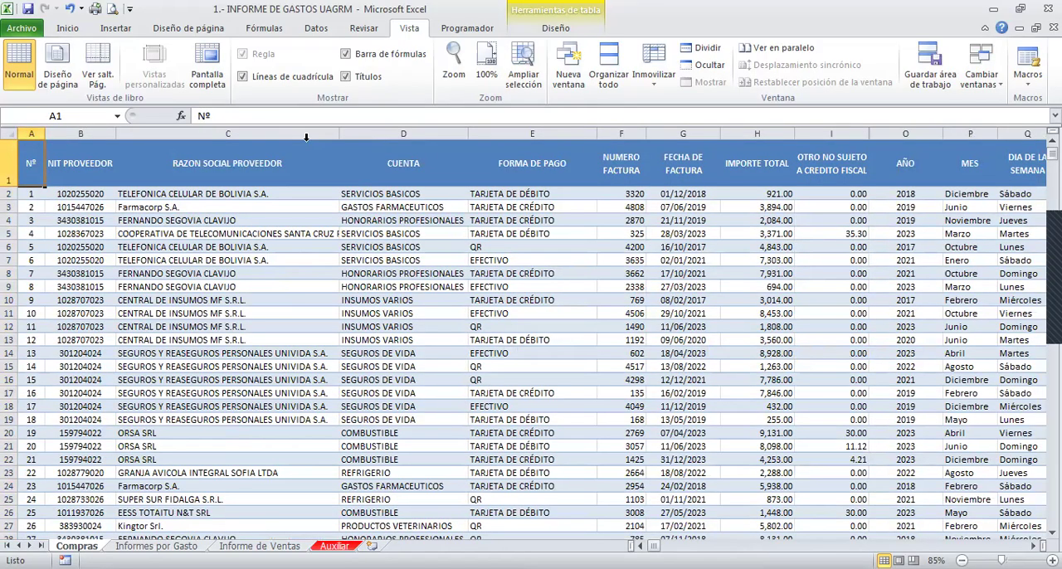
- Examine the order of the first invoice dates in the FECHA DE FACTURA column
key(Down)
key(Down)
key(Right)
key(Right)
key(Up)
key(Right)
key(Right)
key(Right)
key(Right)
key(Down)
key(Down)
key(Down)
key(Down)
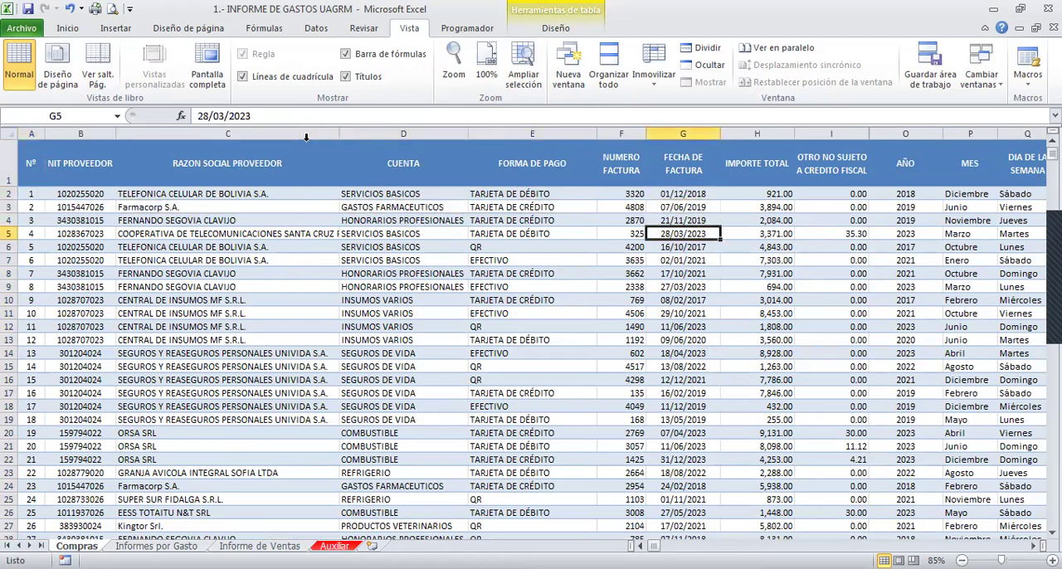
key(Up)
key(Up)
key(Down)
key(Down)
key(Down)
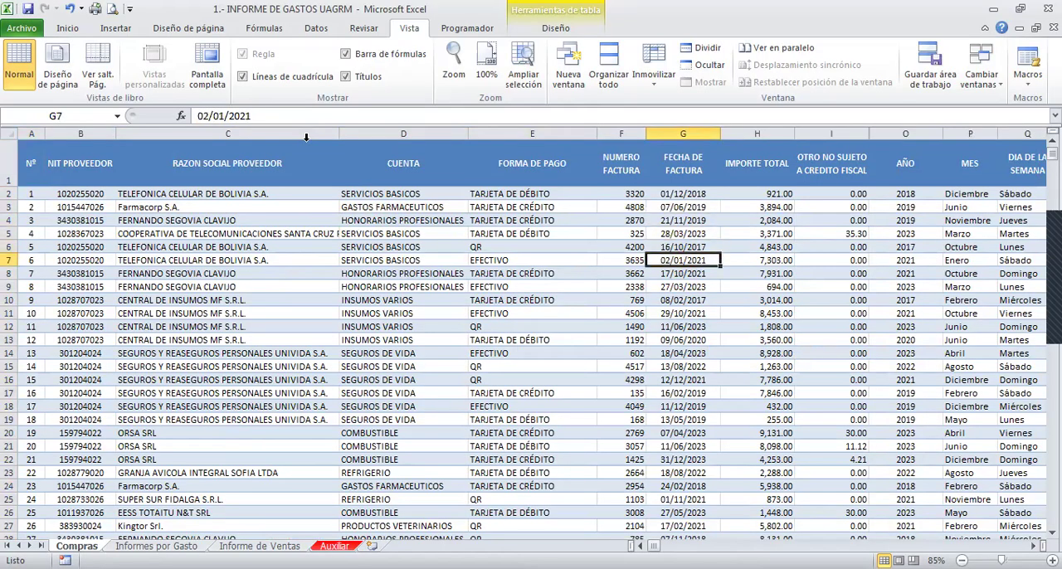
key(ctrl+Home)
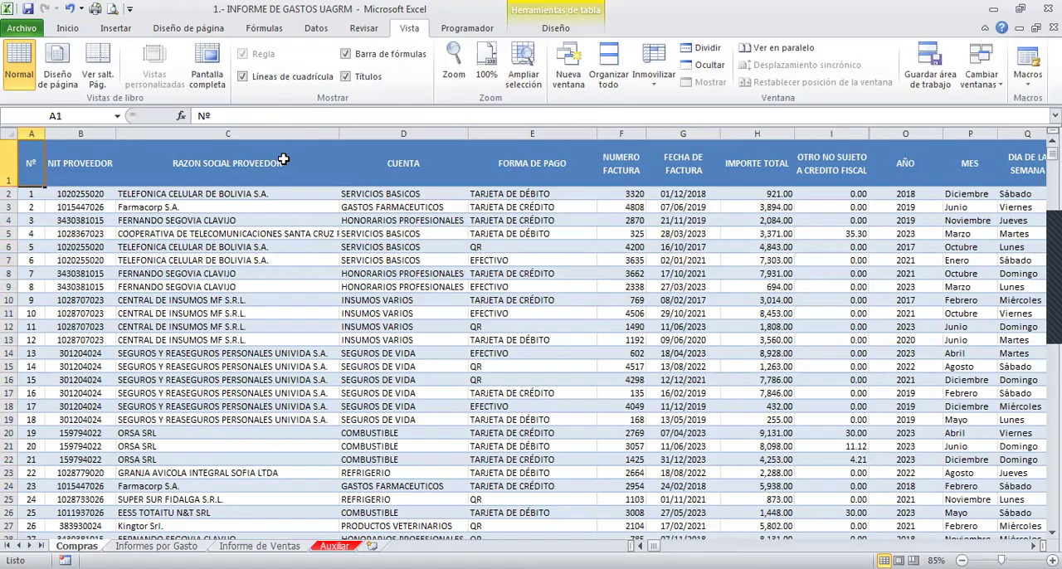
- Sort the Compras table by FECHA DE FACTURA values from oldest to newest
click(666, 203)
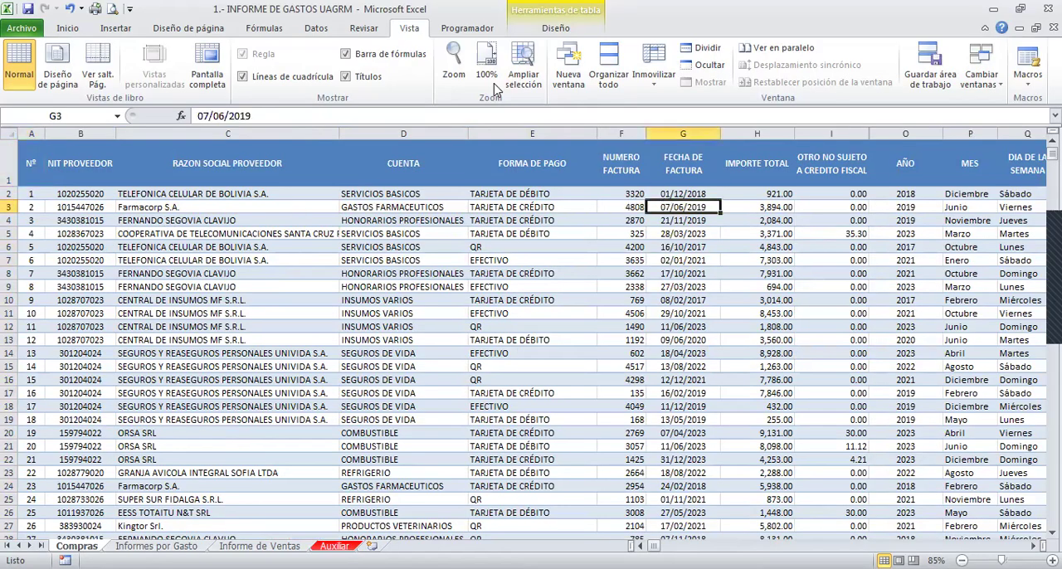
click(316, 28)
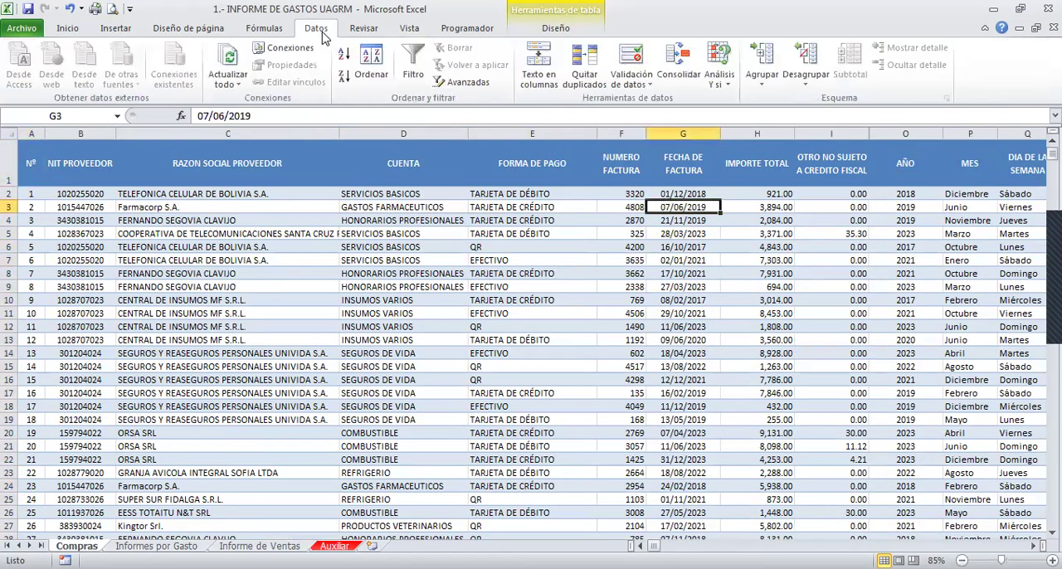
click(370, 66)
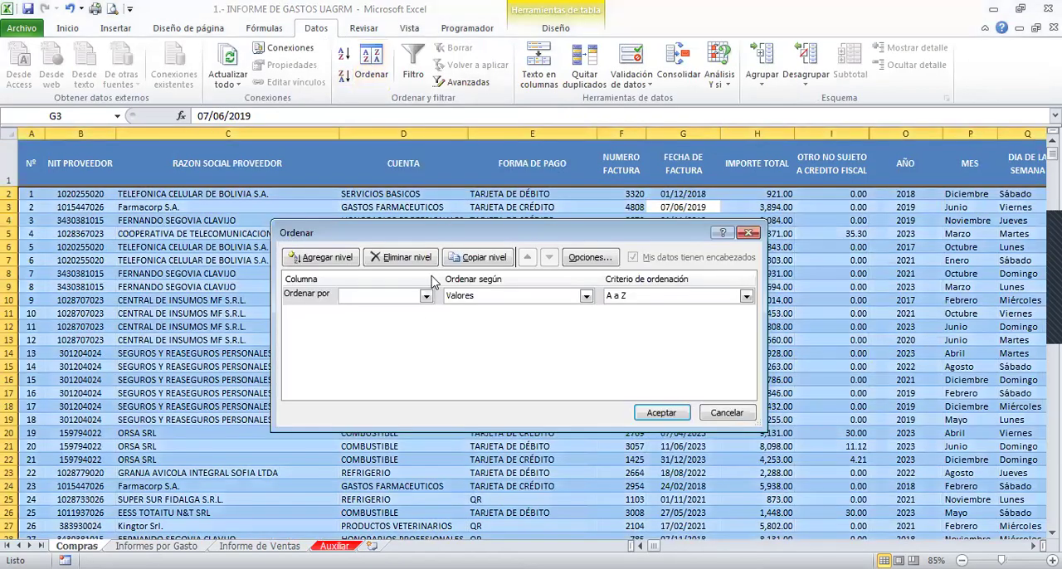
click(425, 298)
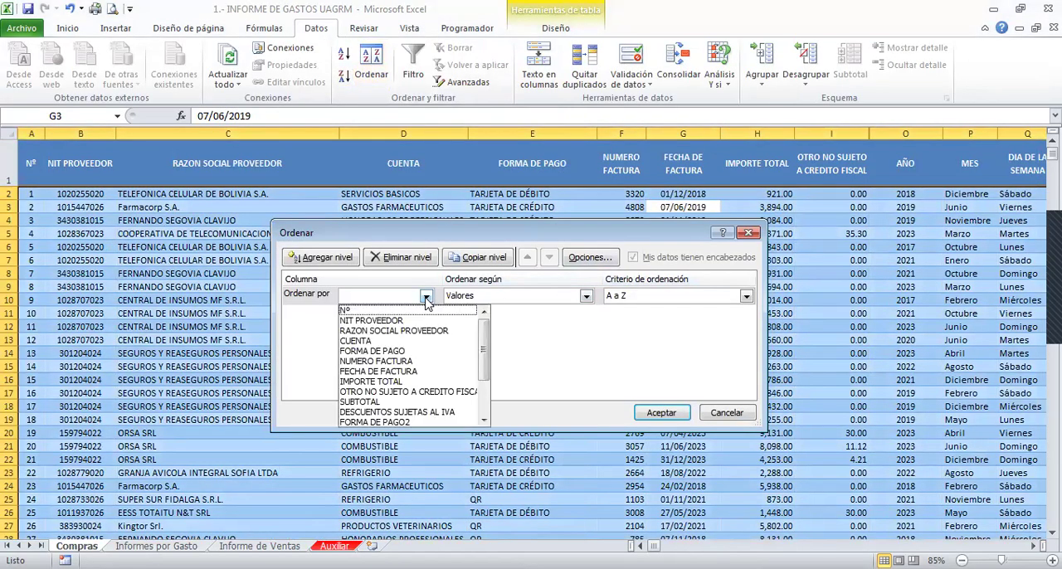
click(373, 371)
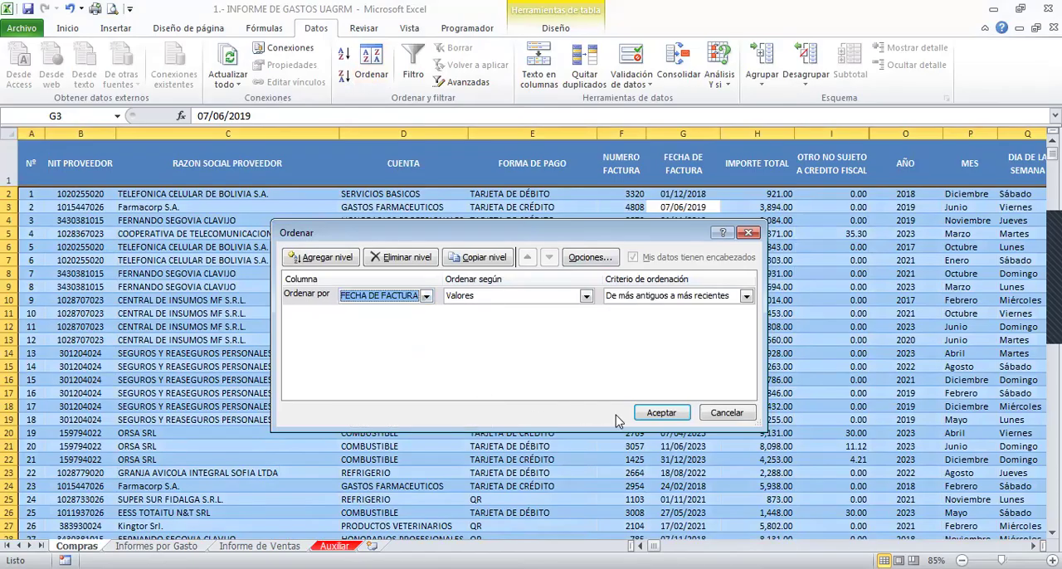
click(662, 413)
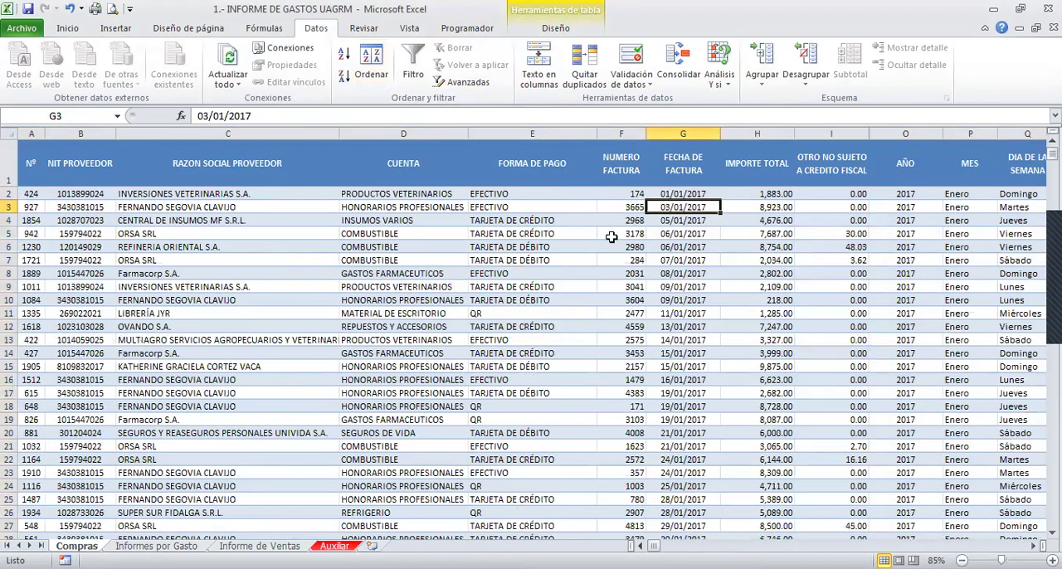
- Review the sorted invoice dates and the neighbouring columns through the early 2017 records
click(674, 191)
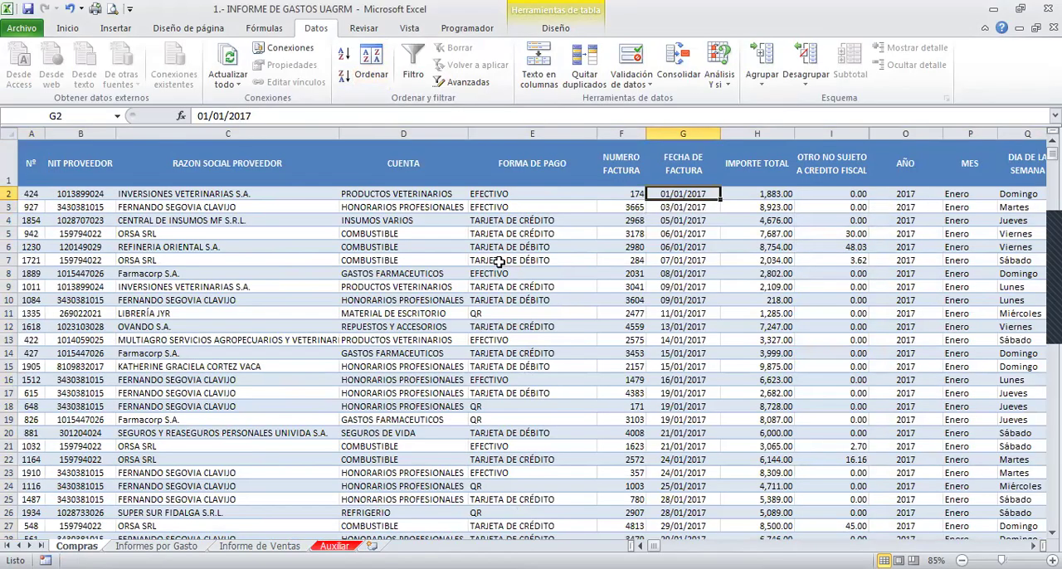
key(Page_Down)
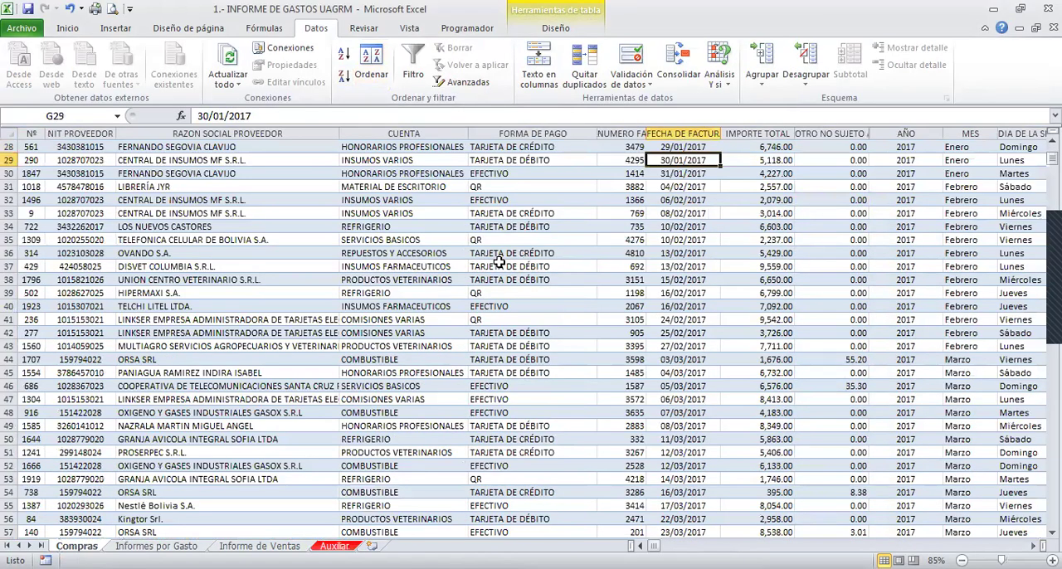
key(Page_Down)
key(Page_Down)
key(Page_Down)
key(Page_Up)
key(Page_Up)
key(Page_Up)
key(Right)
key(Right)
key(Right)
key(Right)
key(Right)
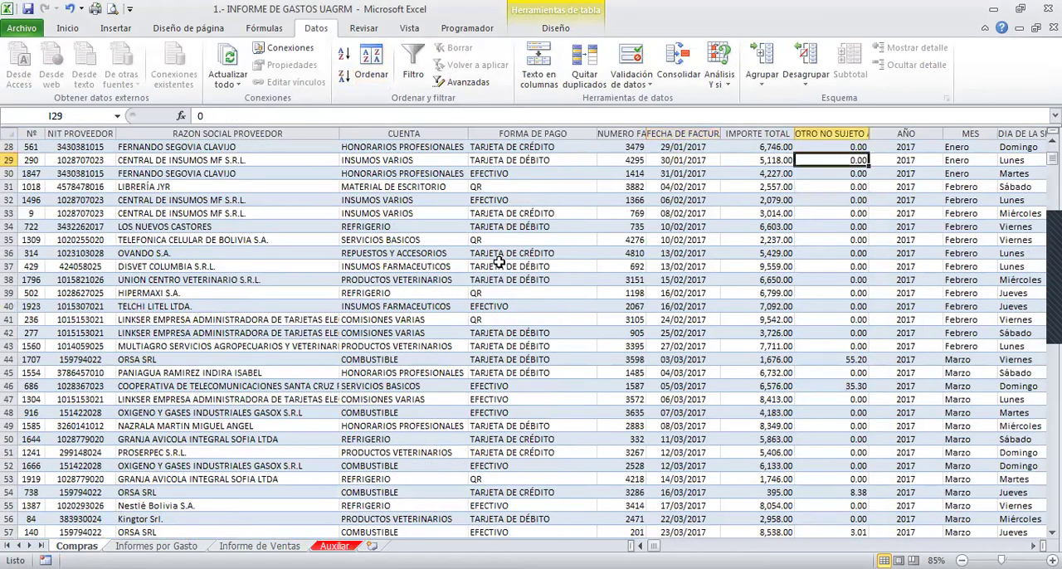
key(Left)
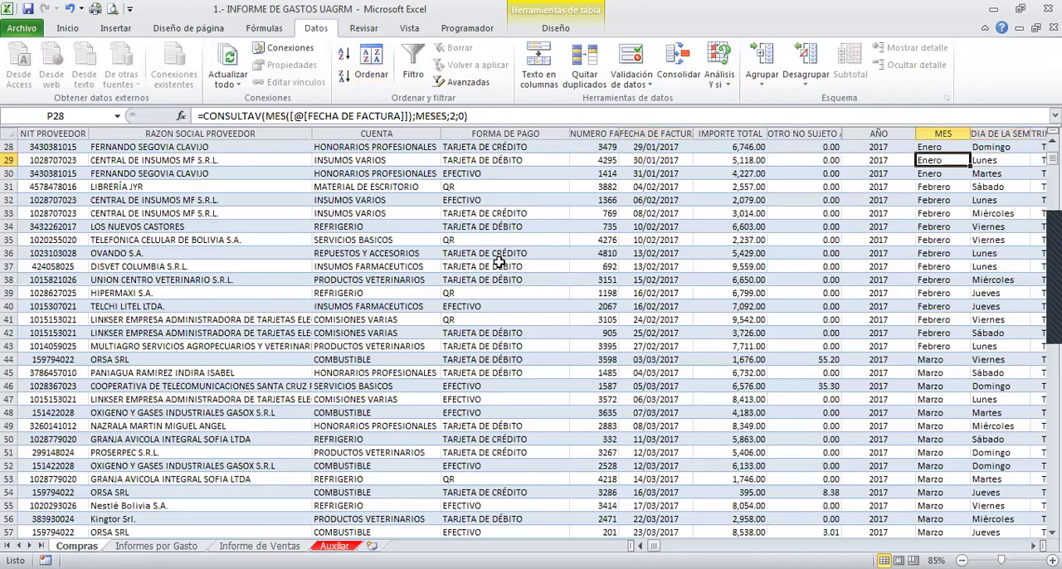
- Select the first six AÑO and MES entries, O2:P7, to inspect the January 2017 records
key(Page_Up)
key(Left)
key(Left)
key(Right)
key(Down)
key(Right)
key(Left)
key(shift+Down)
key(shift+Down)
key(shift+Right)
key(shift+Down)
key(shift+Down)
key(shift+Down)
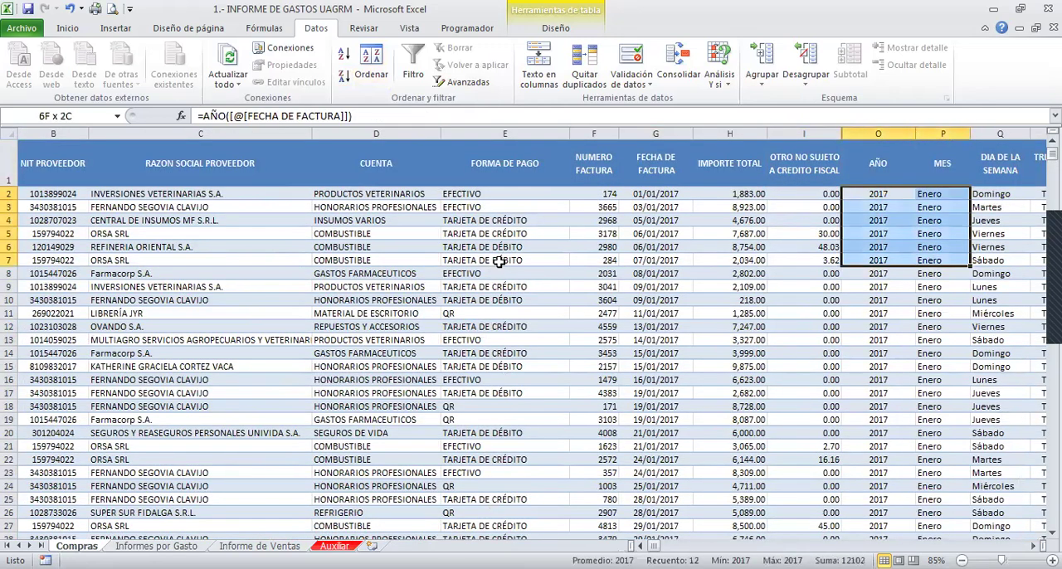
- Look through the AÑO column from the 2017 records into those of 2018
key(Page_Down)
key(Page_Down)
key(Page_Down)
key(Page_Down)
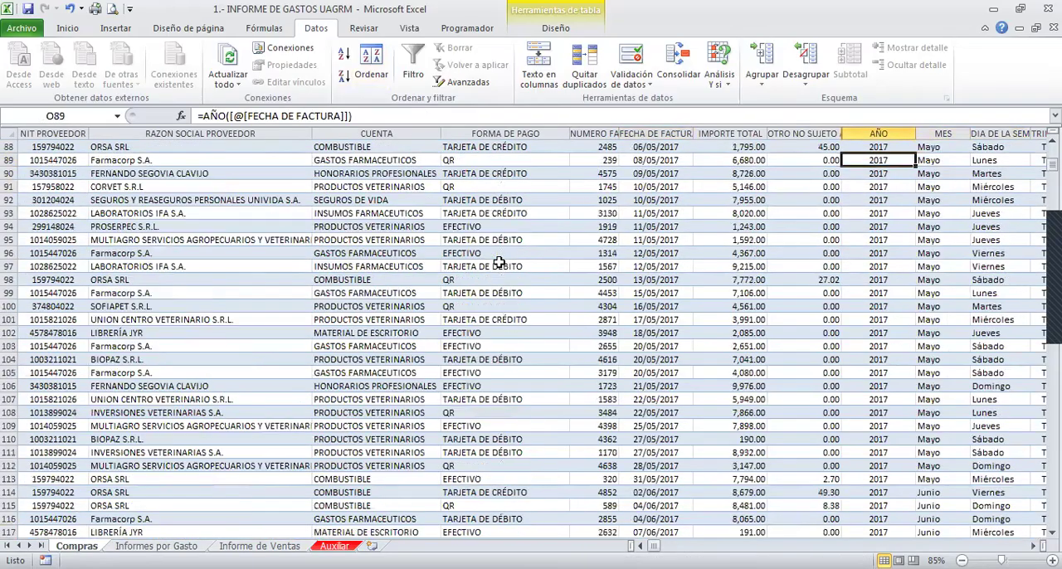
key(Page_Down)
key(Page_Down)
key(Page_Down)
key(Page_Down)
key(Page_Down)
key(Page_Down)
key(Page_Down)
key(Page_Down)
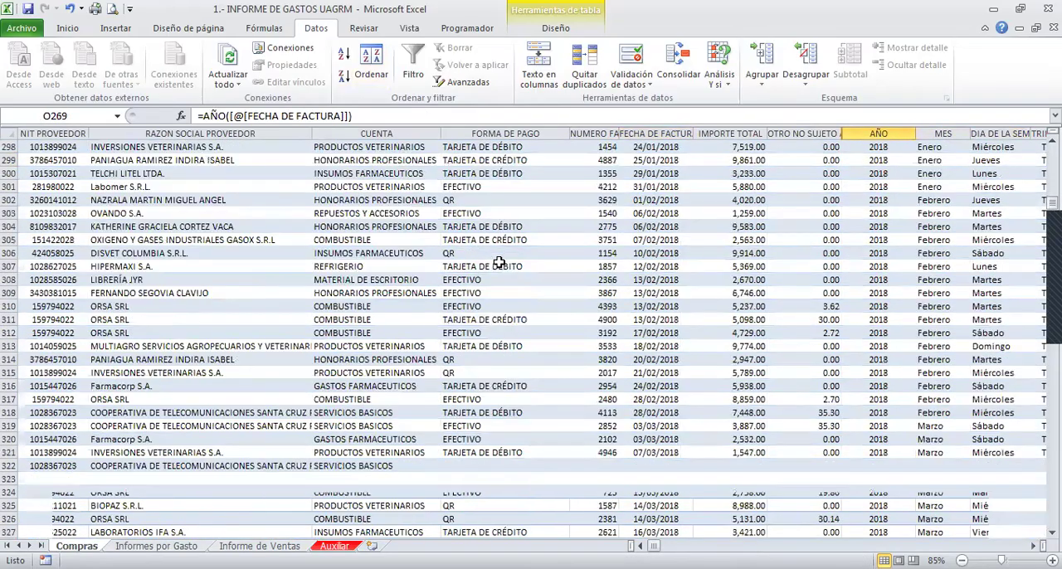
key(Page_Down)
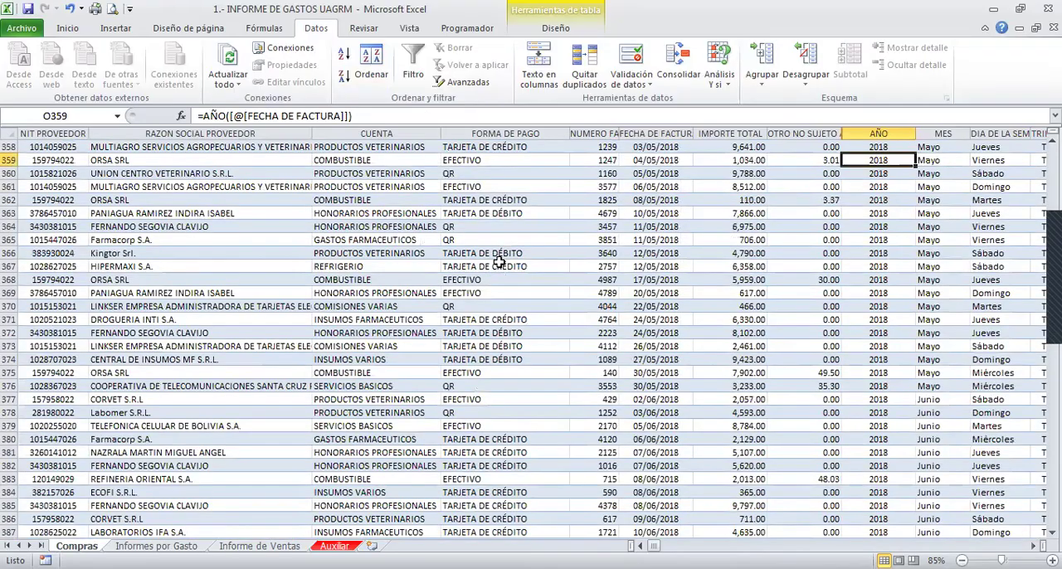
- Return to the first record and select the first few Enero entries in the MES column
key(ctrl+Up)
key(Down)
key(Right)
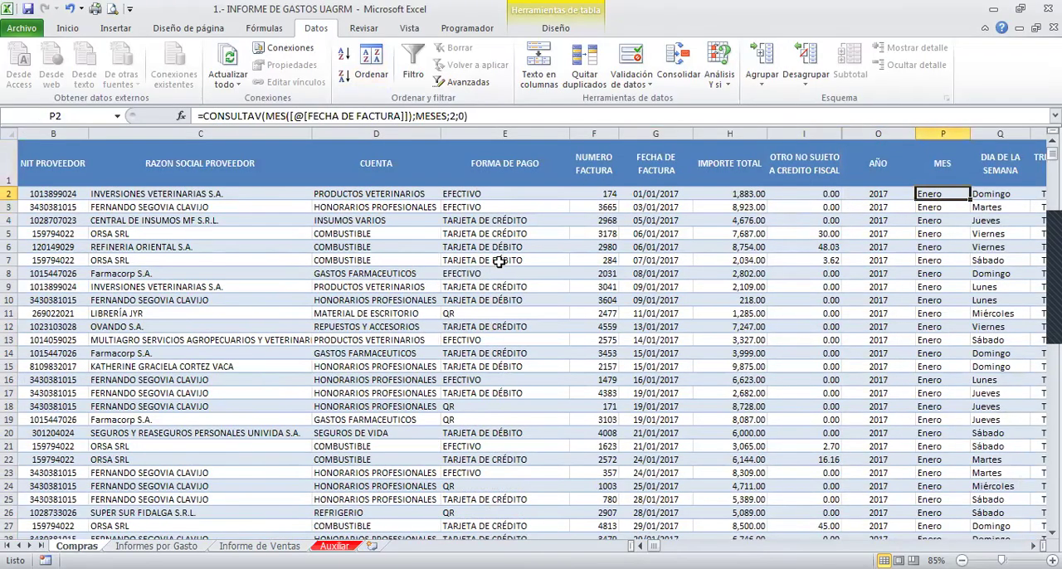
key(shift+Down)
key(shift+Down)
- Select the January 2017 amounts in IMPORTE TOTAL, H2:H30, to check their sum
key(Left)
key(Left)
key(Left)
key(shift+Down)
key(shift+Down)
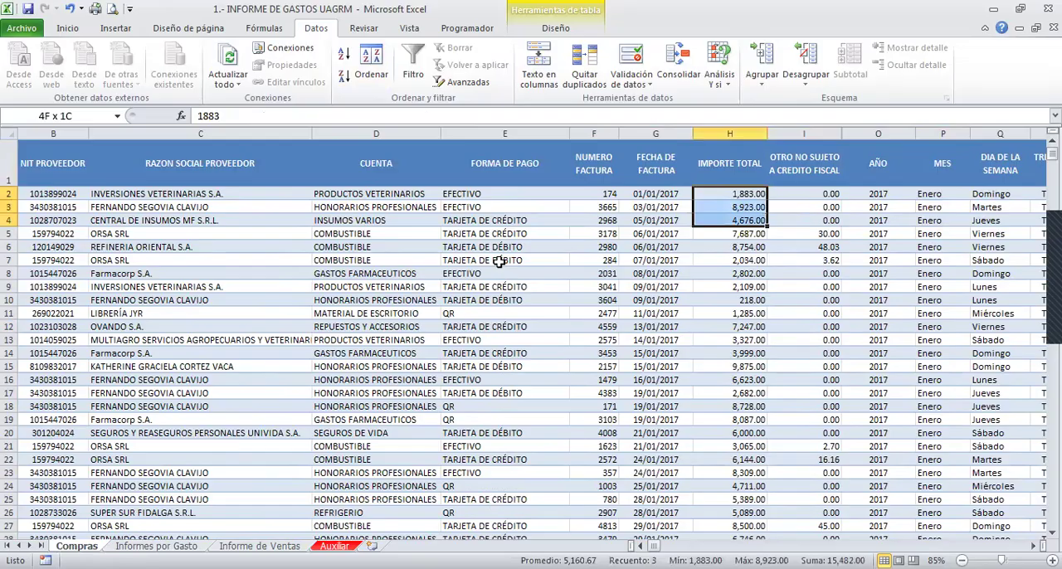
key(shift+Down)
key(shift+Down)
key(shift+Down)
key(shift+Down)
key(shift+Down)
key(shift+Down)
key(shift+Down)
key(shift+Down)
key(shift+Down)
key(shift+Down)
key(shift+Down)
key(shift+Down)
key(shift+Down)
key(shift+Down)
key(shift+Down)
key(shift+Down)
key(shift+Down)
key(shift+Down)
key(shift+Down)
key(shift+Down)
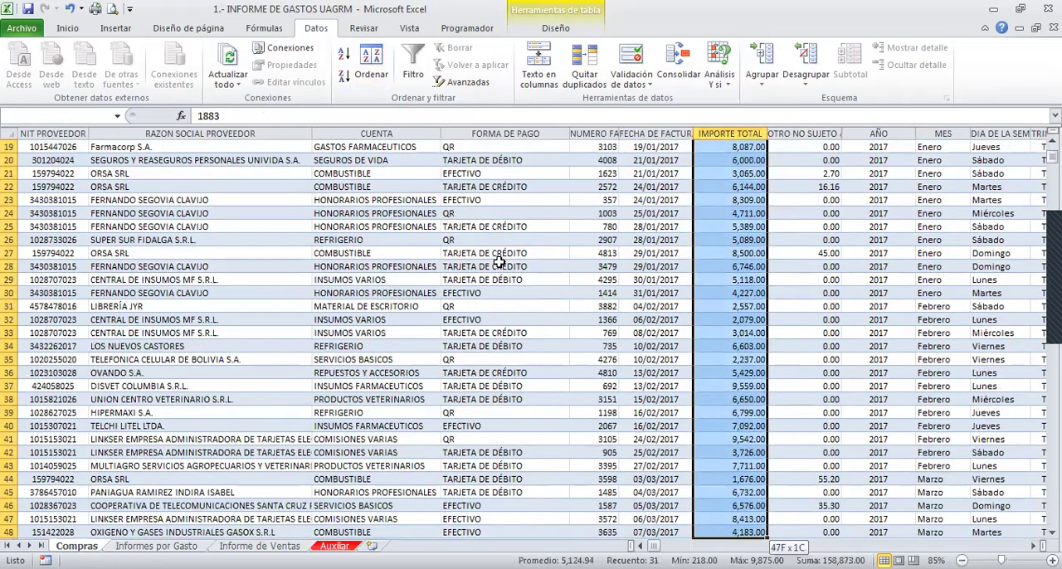
key(shift+Down)
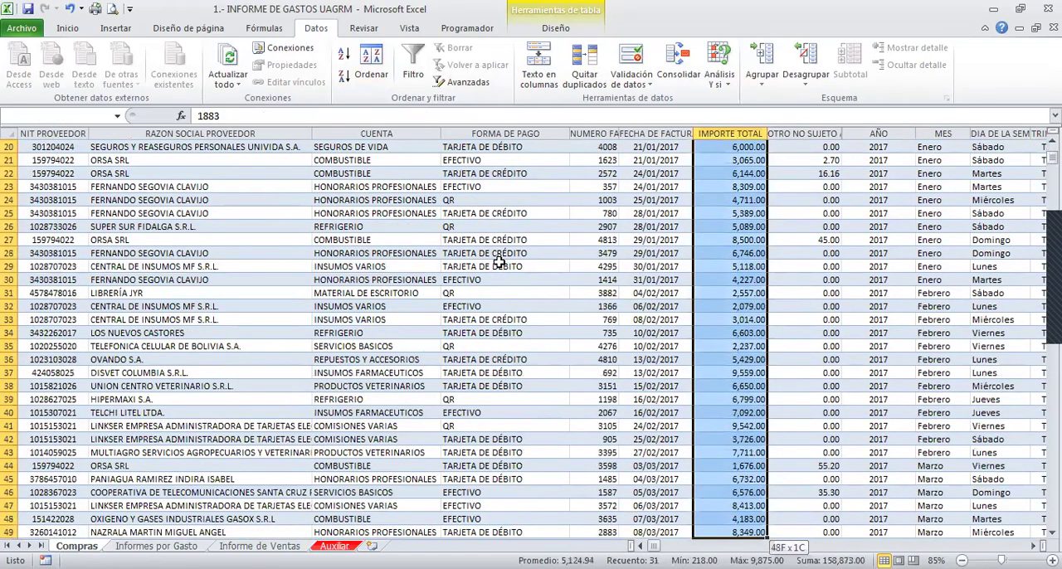
key(shift+Up)
key(shift+Up)
key(shift+Up)
key(shift+Up)
key(shift+Up)
key(shift+Up)
key(shift+Up)
key(shift+Up)
key(shift+Up)
key(shift+Up)
key(shift+Up)
key(shift+Up)
key(shift+Up)
key(shift+Up)
key(shift+Up)
key(shift+Up)
key(shift+Up)
key(shift+Up)
key(shift+Up)
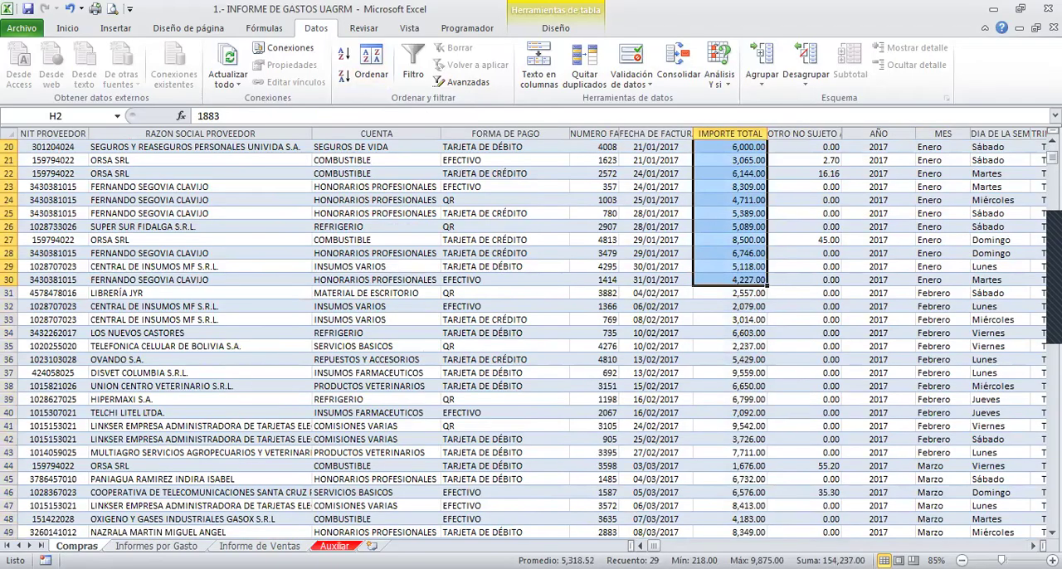
- Enter 154237 as the Enero 2017 total in C9 of the Informe de Ventas sheet
click(259, 546)
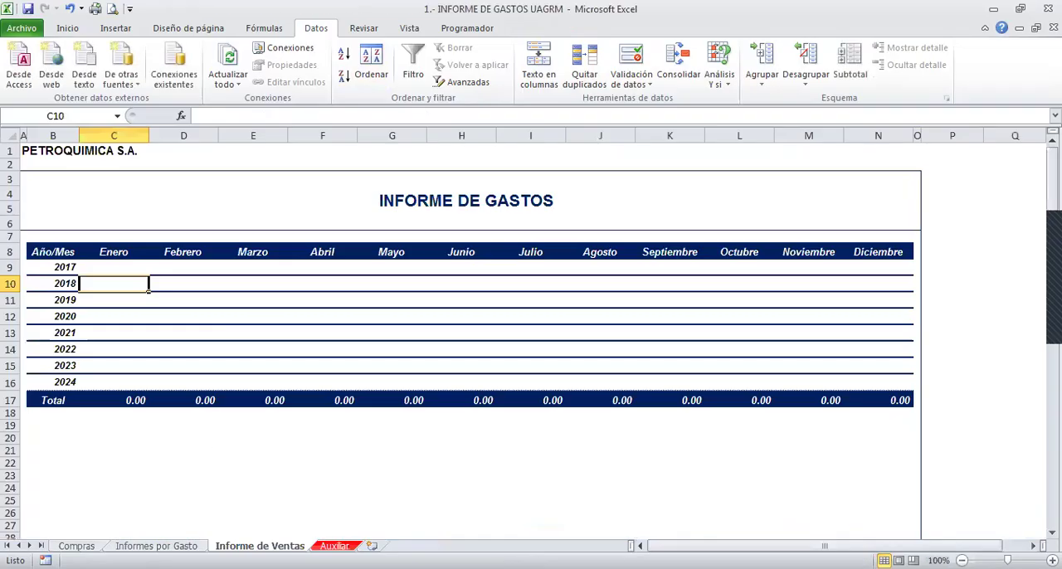
click(112, 264)
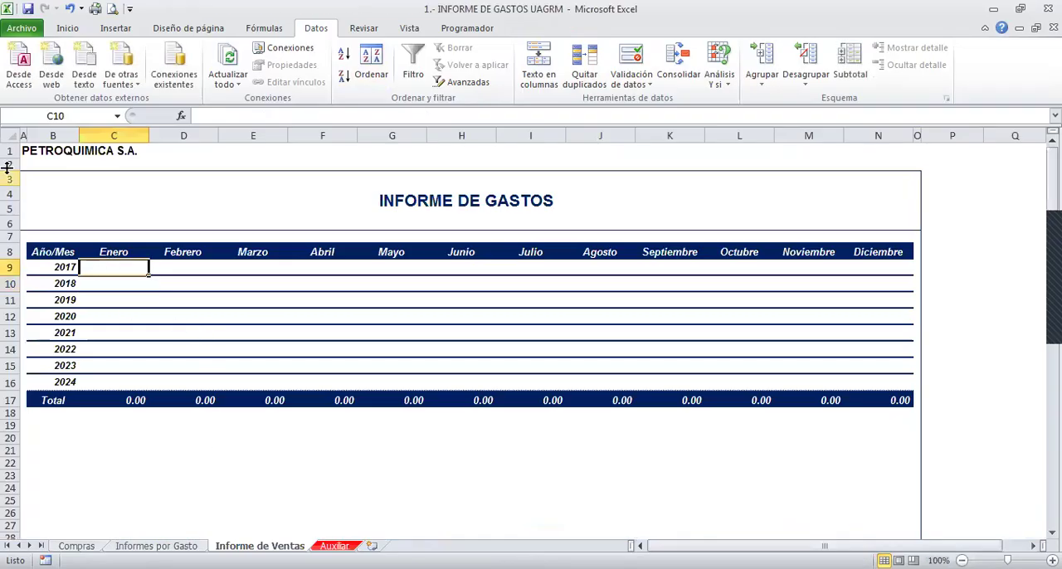
text(1543)
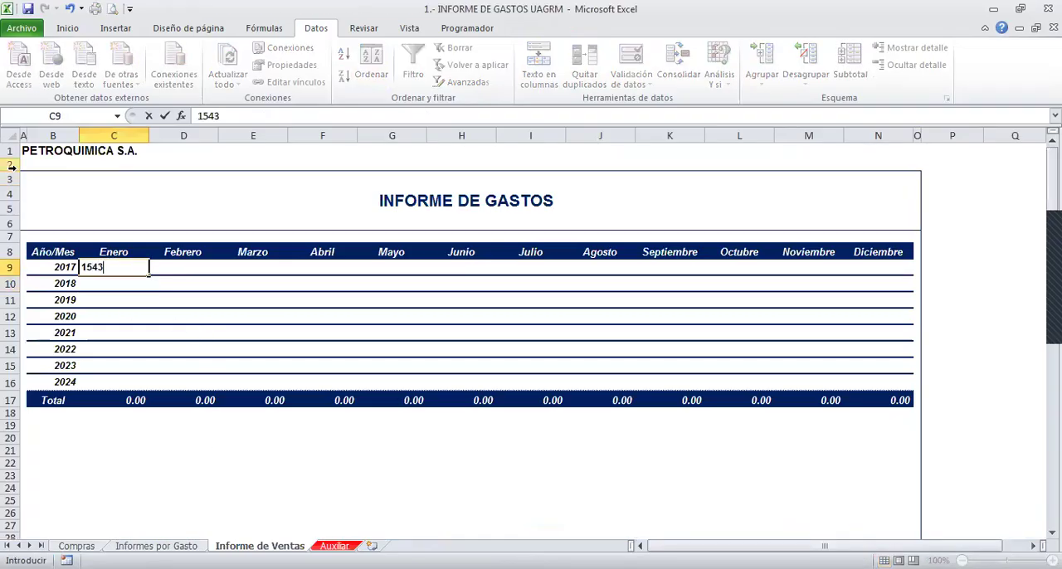
key(BackSpace)
text(237)
key(Return)
key(Up)
key(Right)
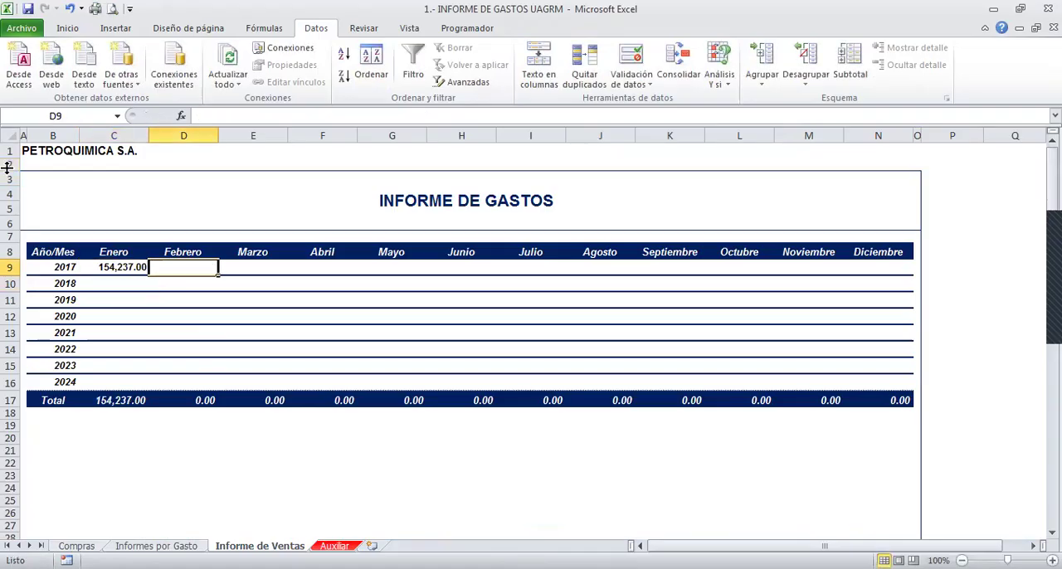
- Select the February 2017 amounts in IMPORTE TOTAL, H31:H43, on the Compras sheet to check their sum
key(ctrl+Page_Up)
key(ctrl+Page_Up)
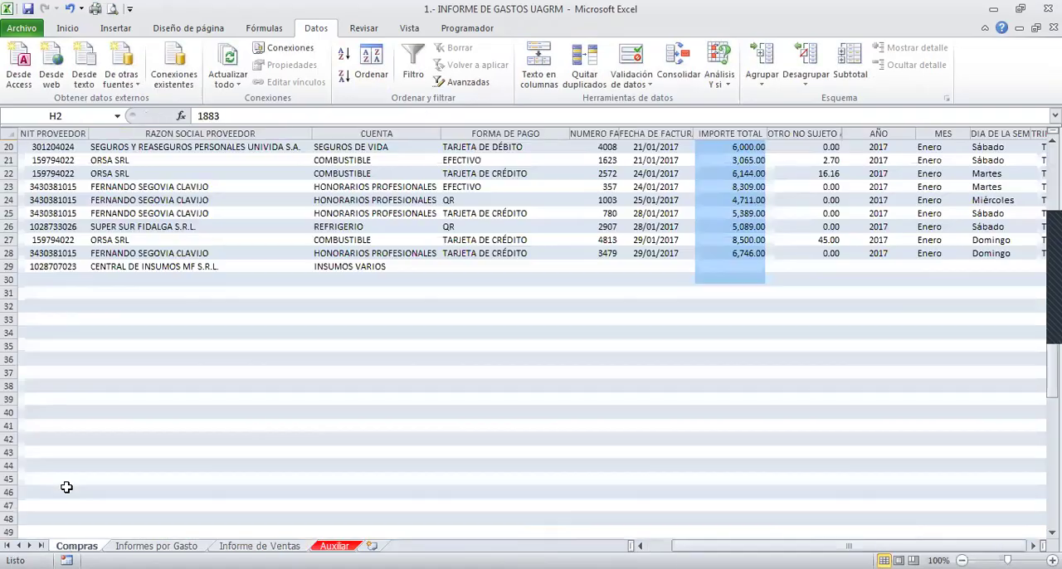
drag(921, 292, 939, 352)
drag(879, 292, 895, 342)
drag(730, 292, 759, 454)
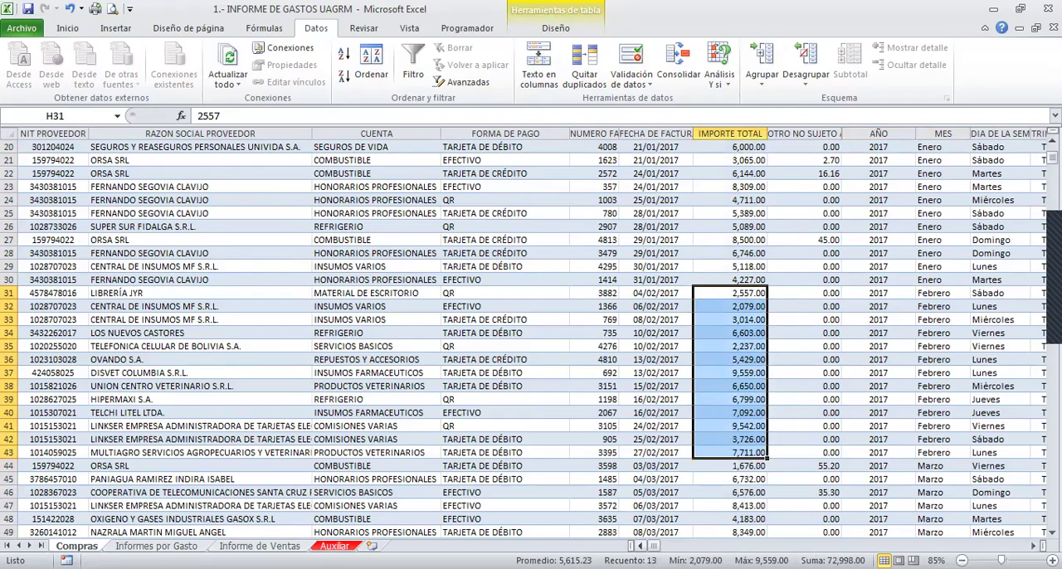
- Enter 72998 as the Febrero 2017 total in D9 of the report and undo both manually entered totals
click(260, 546)
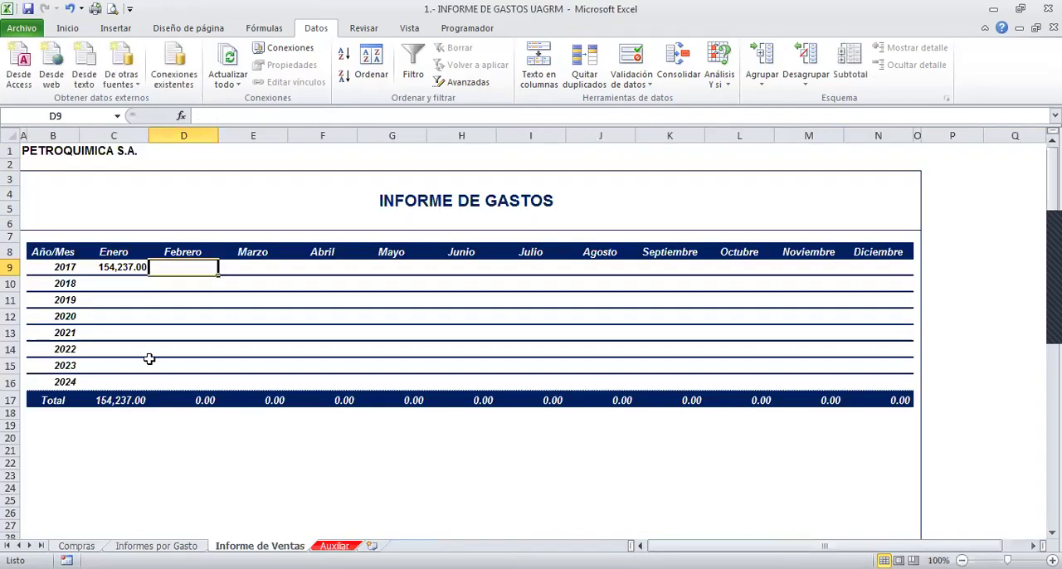
text(72,9)
text(98)
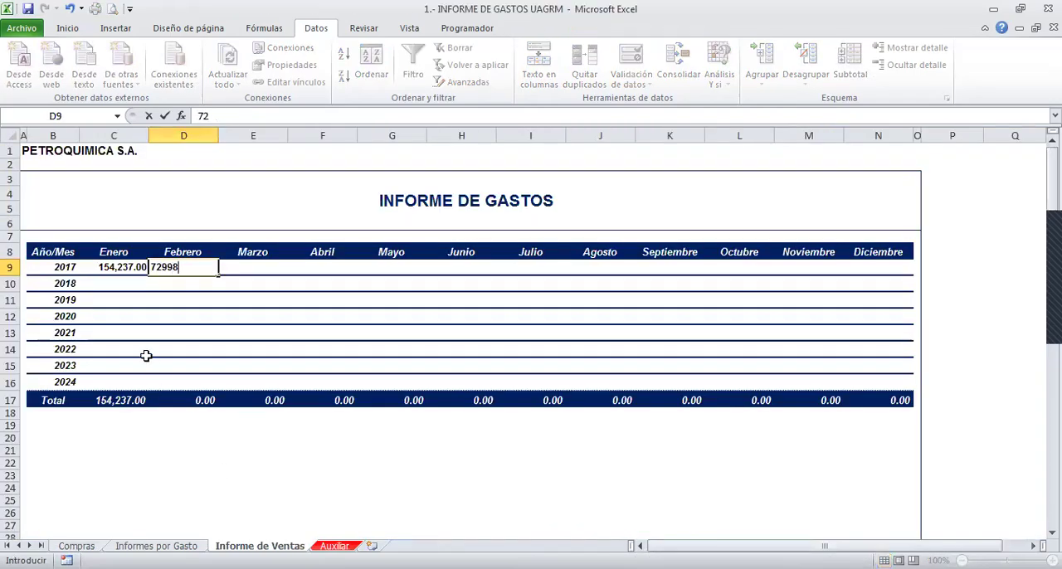
key(Return)
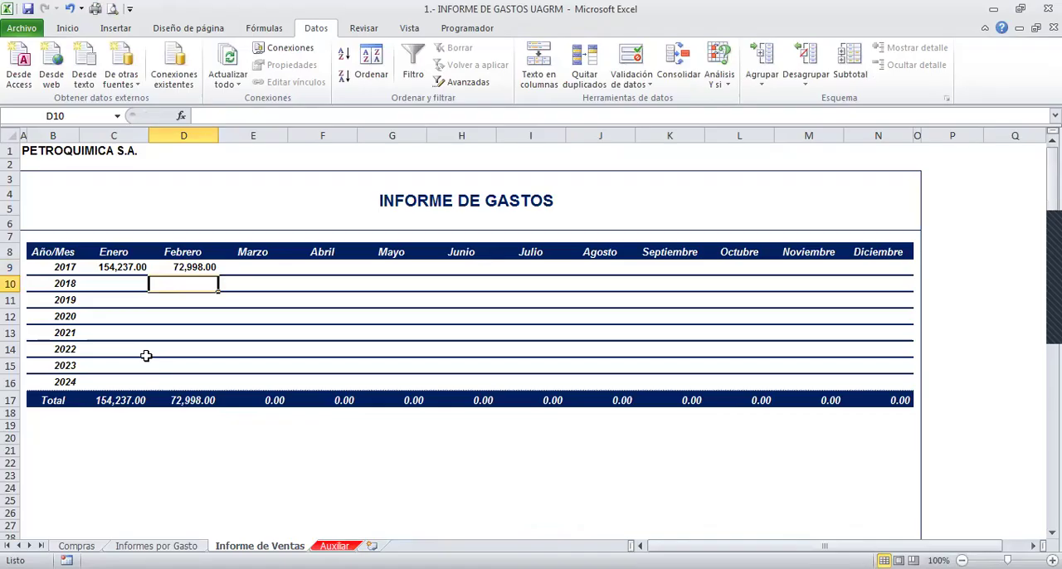
key(ctrl+z)
key(ctrl+z)
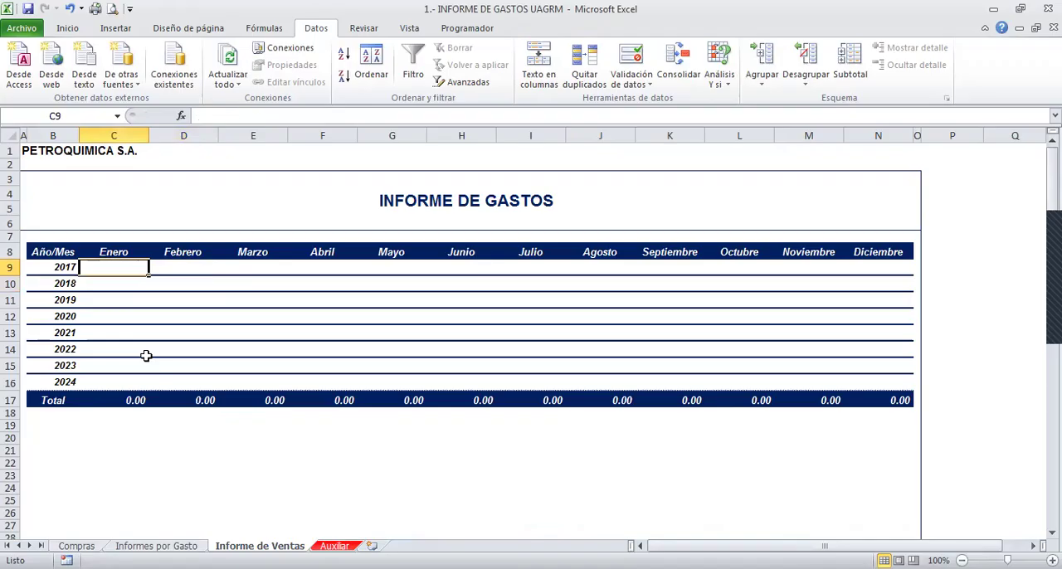
- Inspect the SUMAR.SI.CONJUNTO formula in D33 of the Informes por Gasto sheet without changing it
key(ctrl+Page_Up)
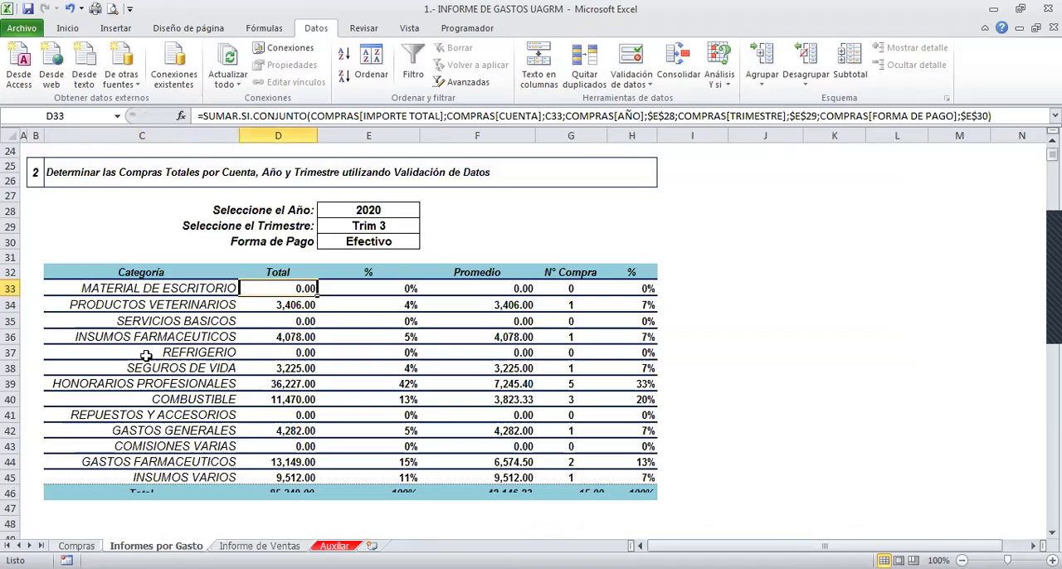
click(339, 339)
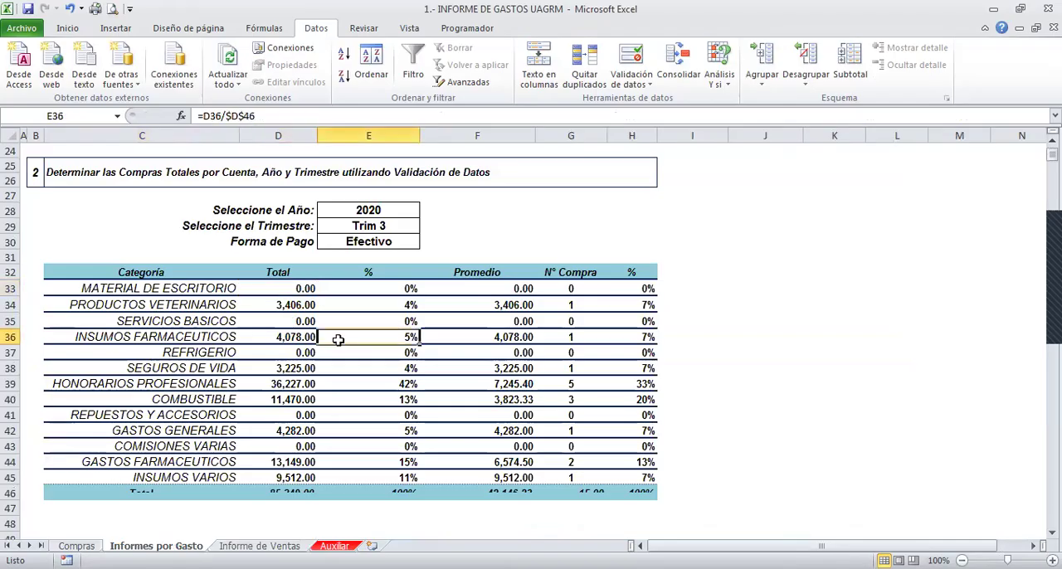
double_click(303, 288)
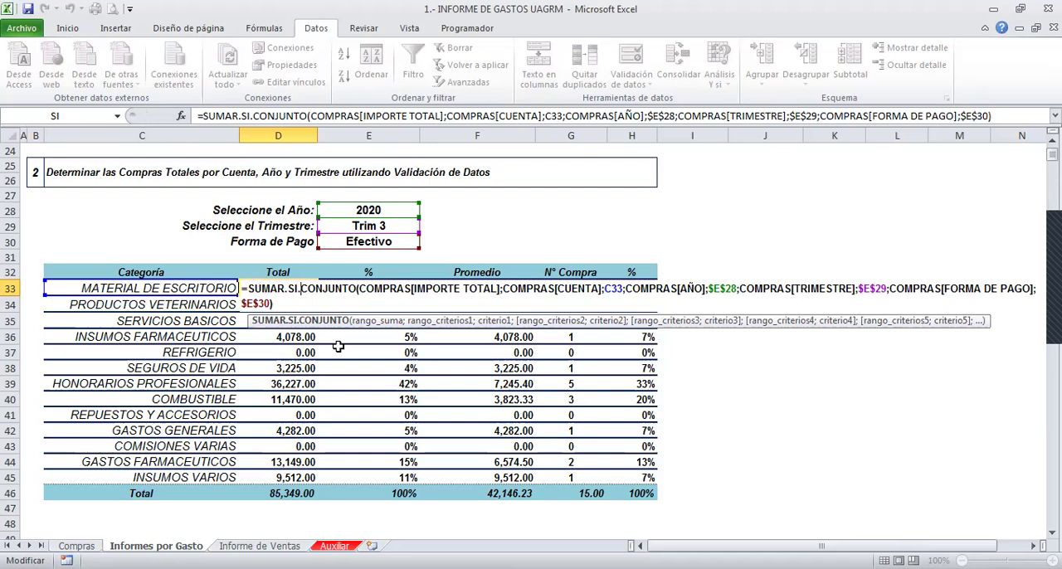
key(Escape)
- Start a SUMAR.SI.CONJUNTO formula in C9 of the Informe de Ventas sheet and open its function arguments
key(ctrl+Page_Down)
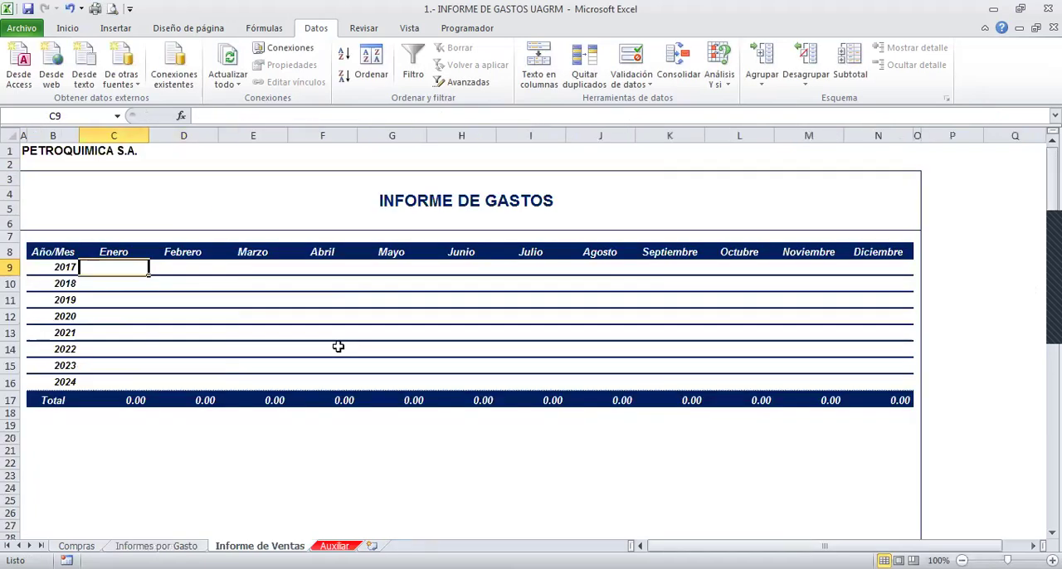
text(=)
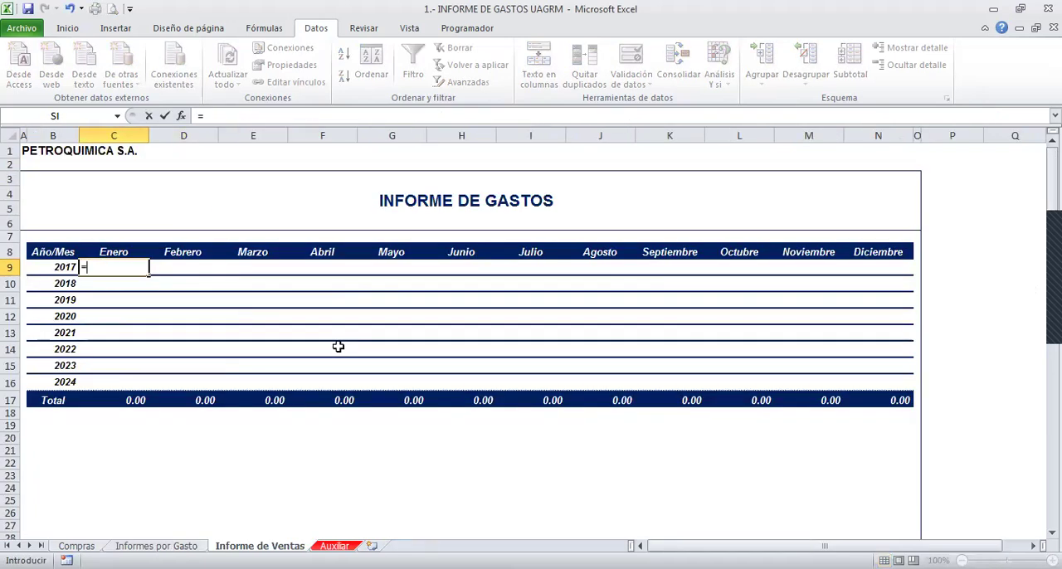
text(SUMAR.SI)
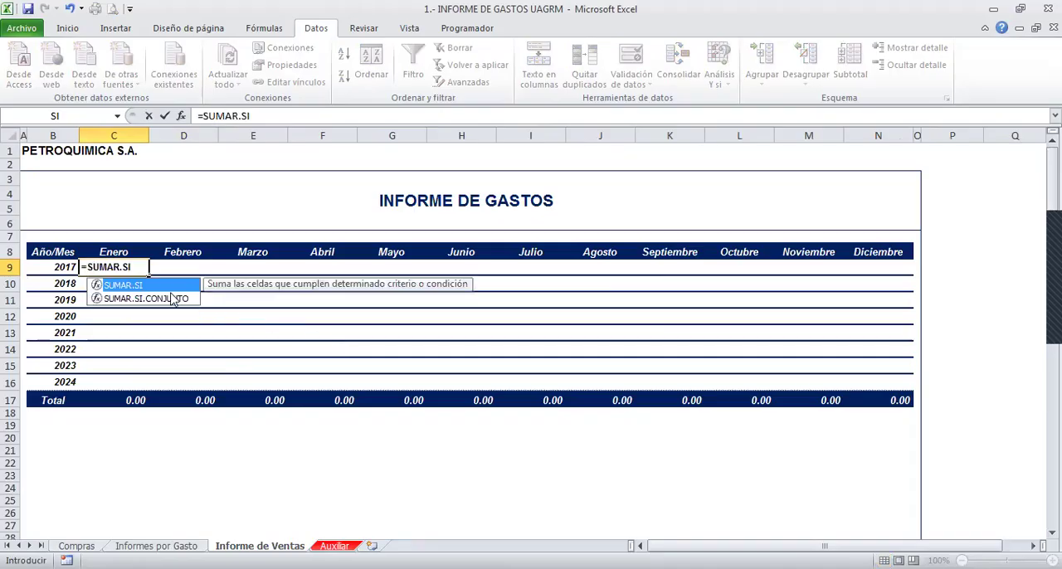
click(172, 298)
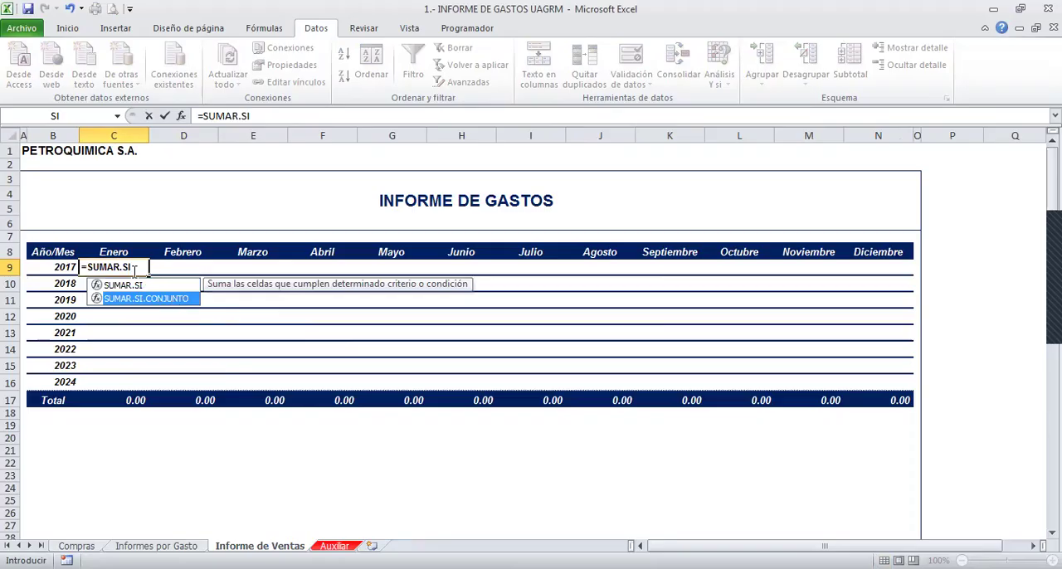
key(Tab)
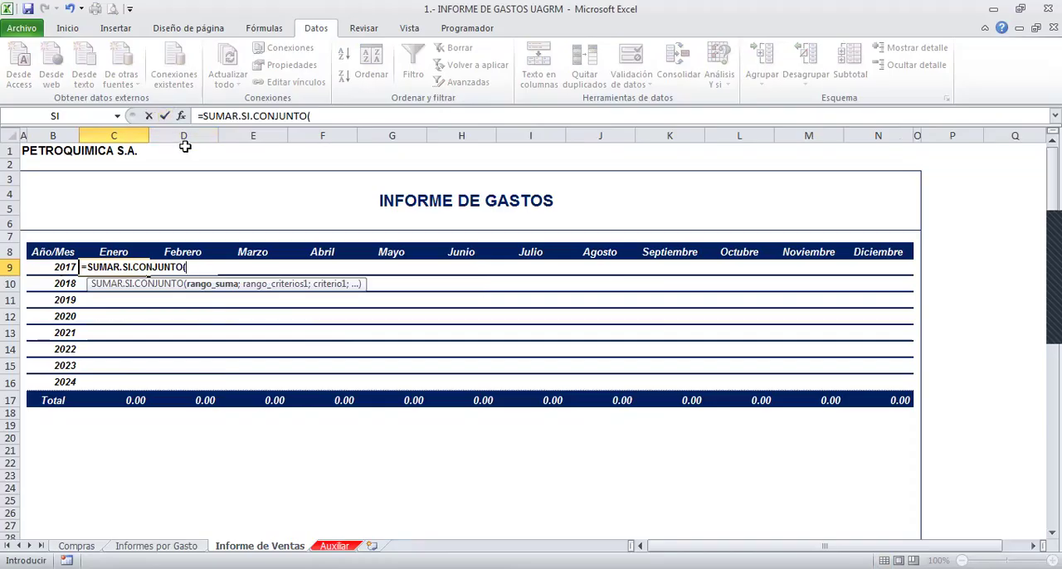
click(181, 116)
- Set Criterio1 to the year in B9 and Rango_criterios1 to the AÑO column of the COMPRAS table
key(Tab)
key(Tab)
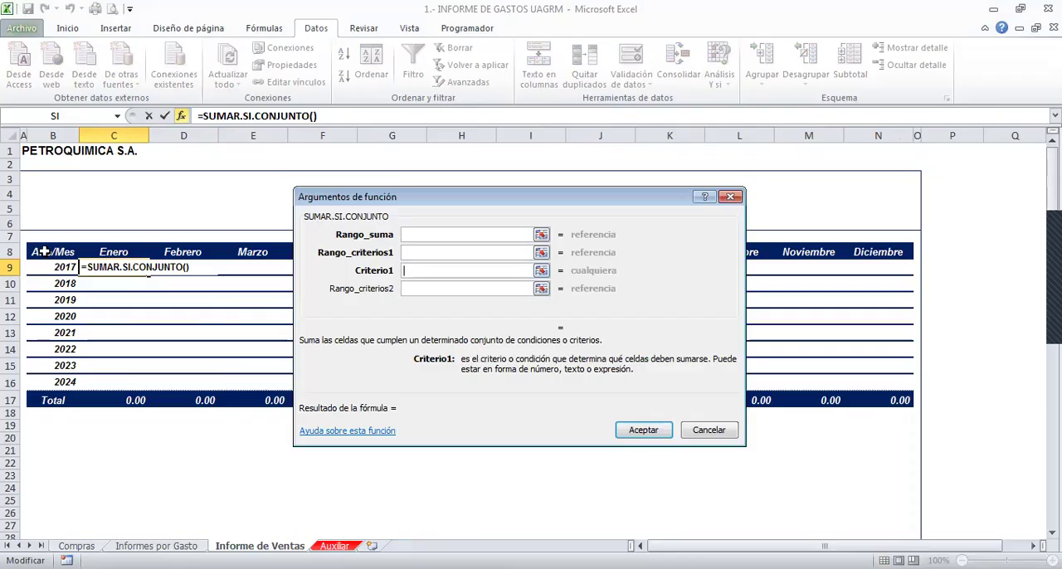
click(63, 267)
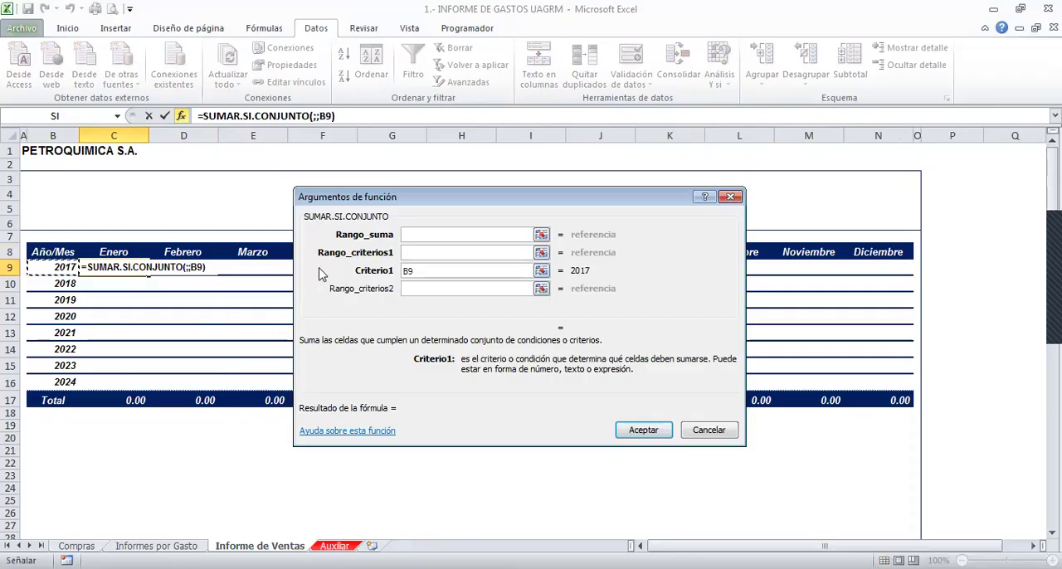
click(413, 252)
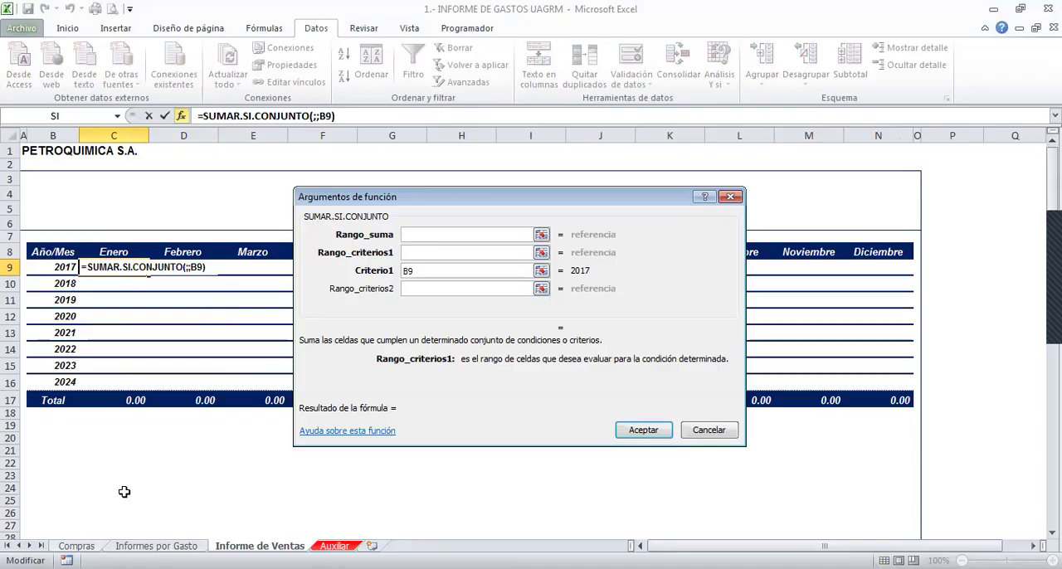
key(ctrl+Page_Up)
key(ctrl+Page_Up)
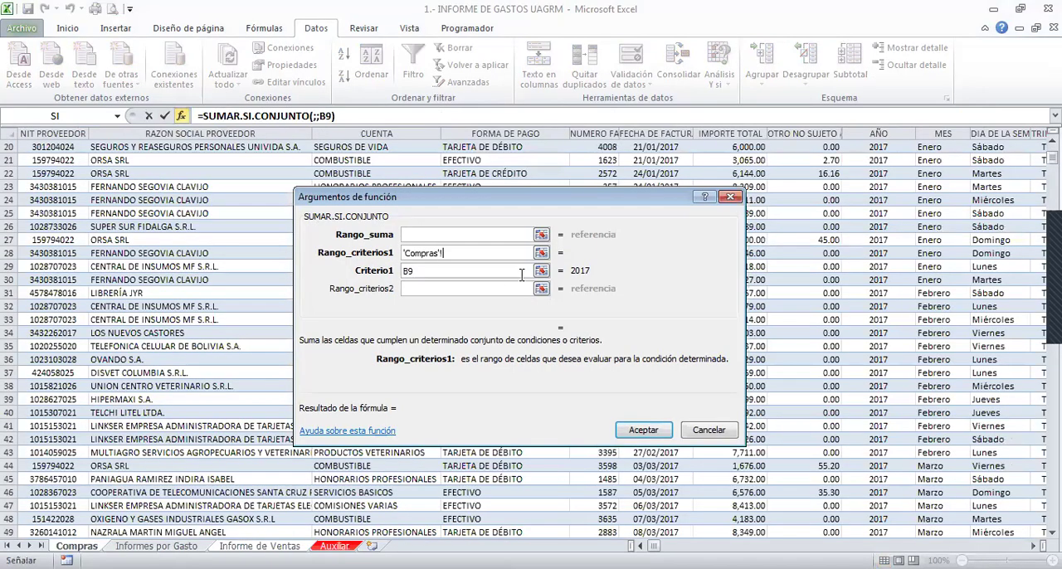
scroll(1001, 397, up, 5)
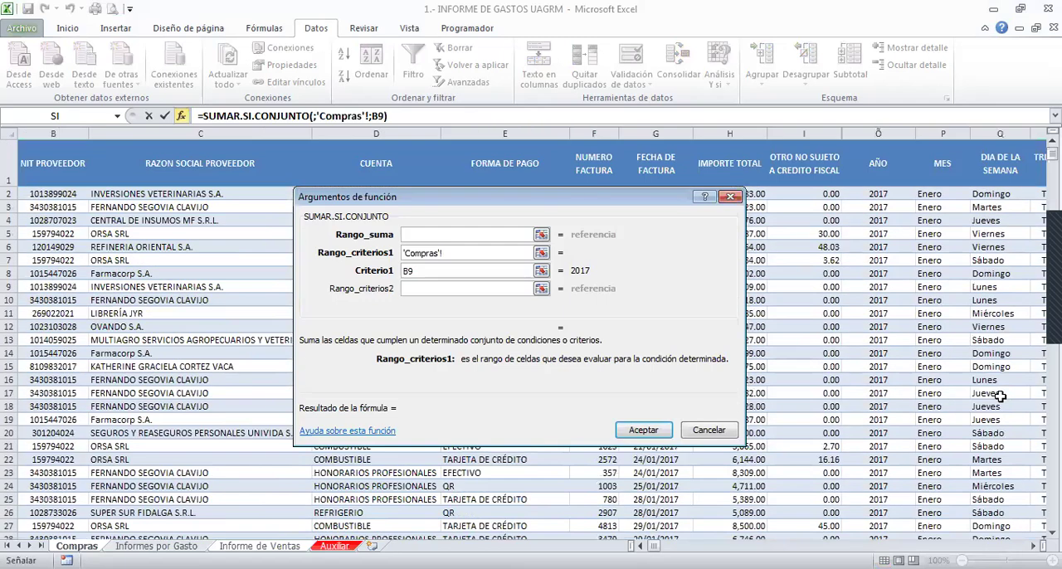
click(867, 138)
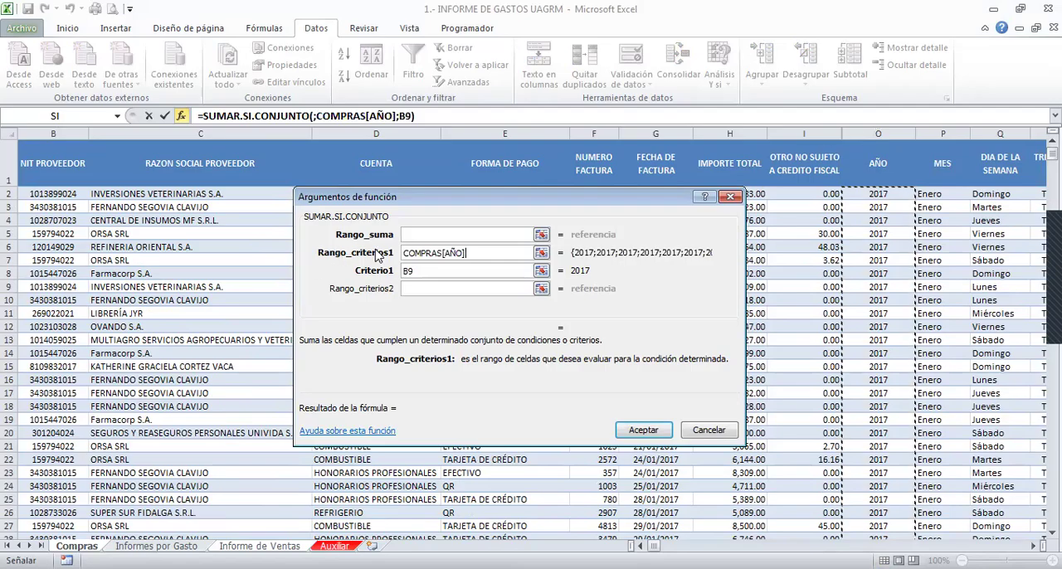
- Set Rango_suma to the IMPORTE TOTAL column of the COMPRAS table
click(428, 235)
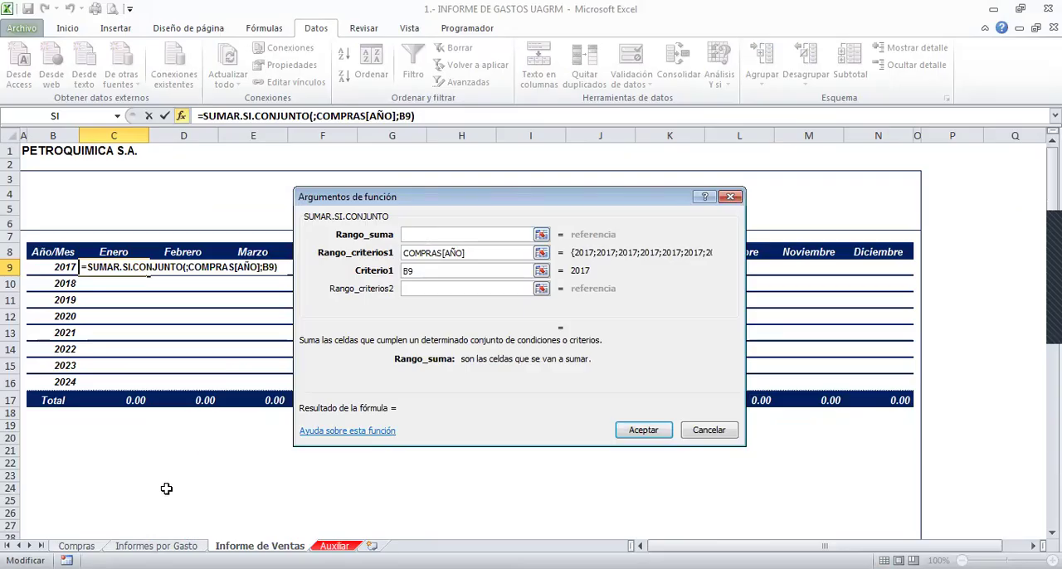
click(76, 546)
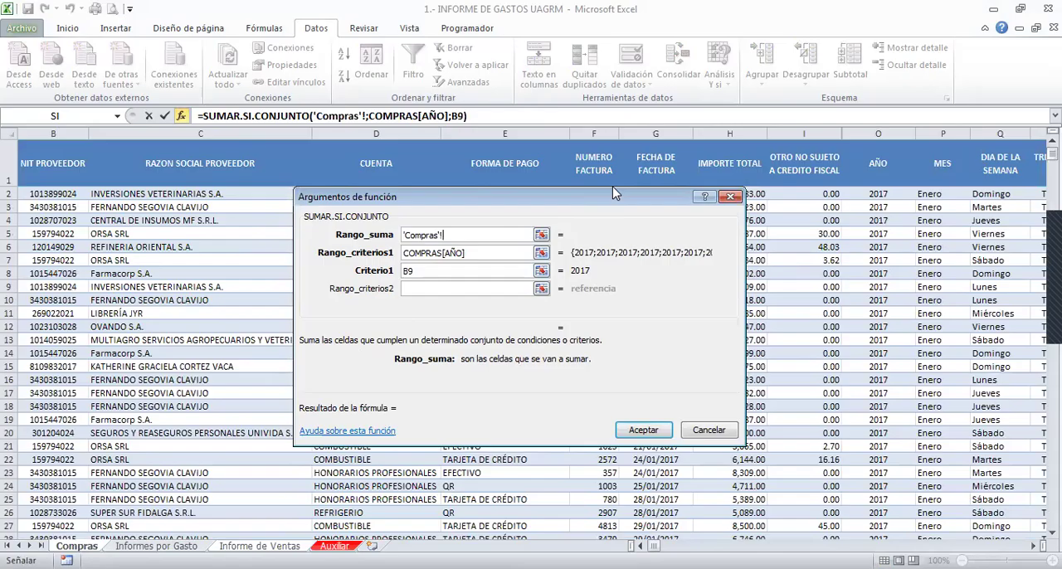
drag(616, 195, 471, 199)
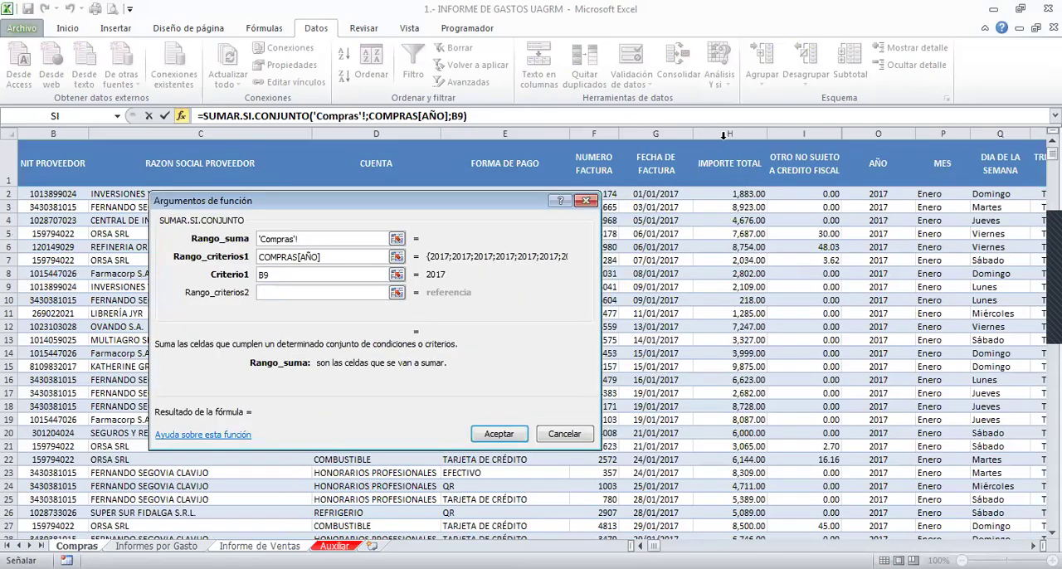
click(722, 135)
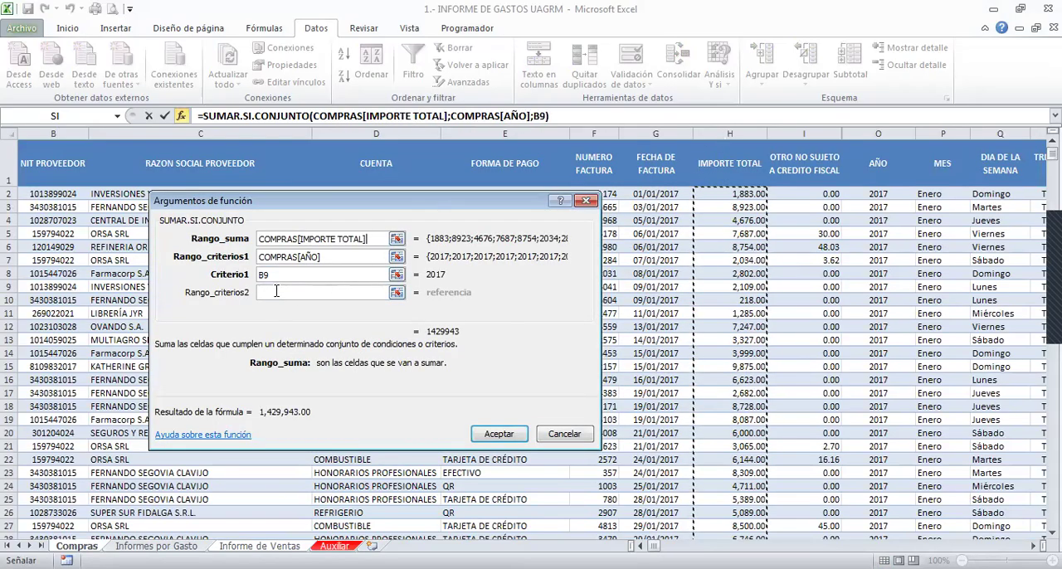
- Set Criterio2 to the month in C8 and Rango_criterios2 to COMPRAS[MES]
click(276, 291)
click(279, 310)
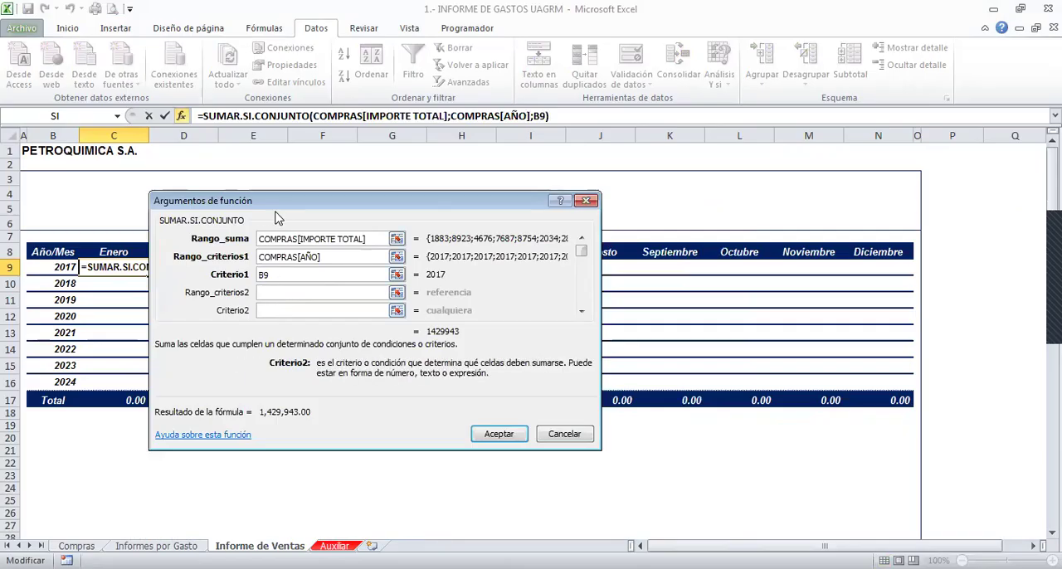
drag(280, 204, 465, 249)
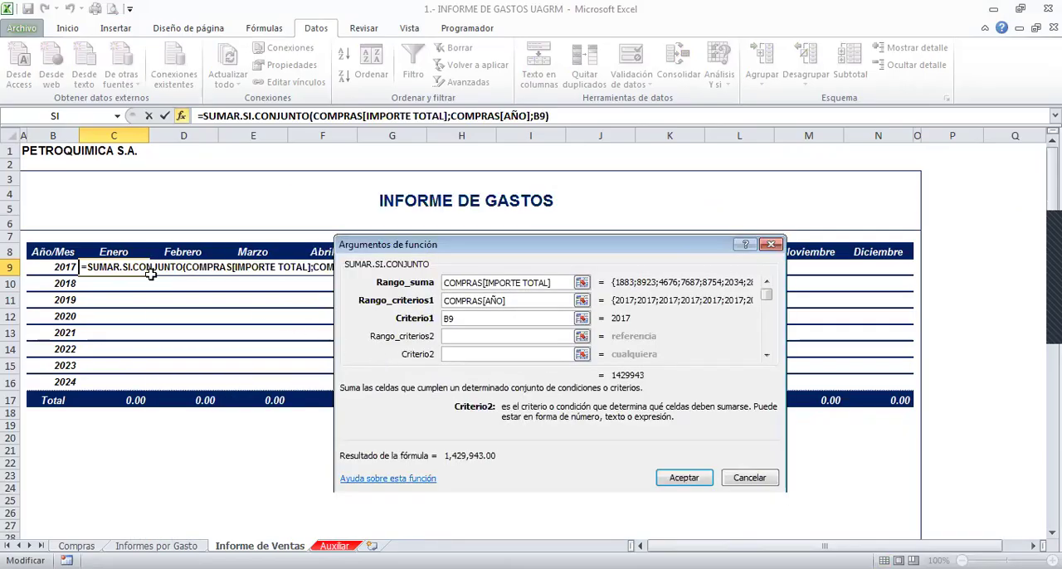
click(122, 250)
click(453, 336)
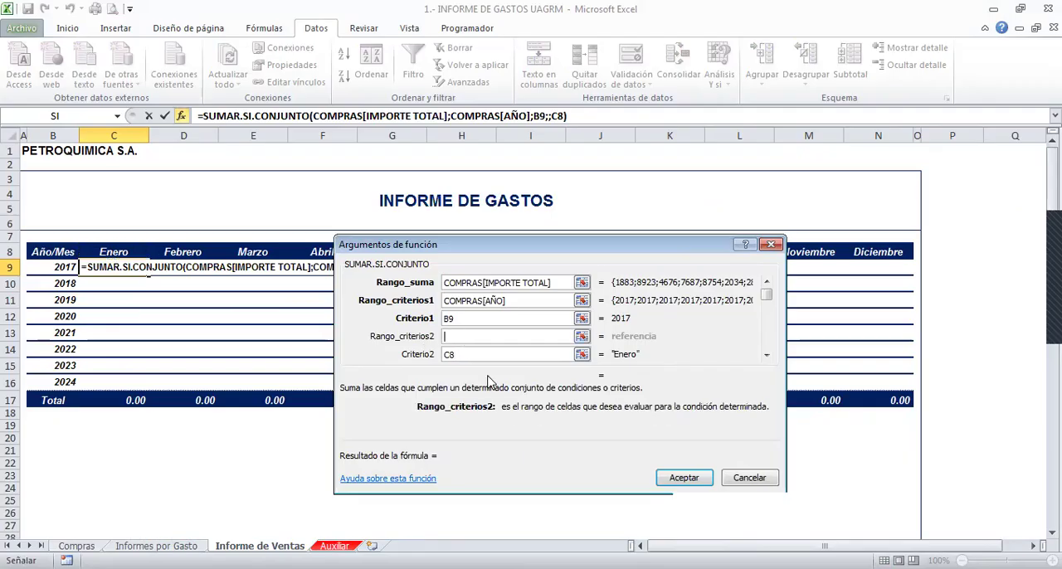
text(CO)
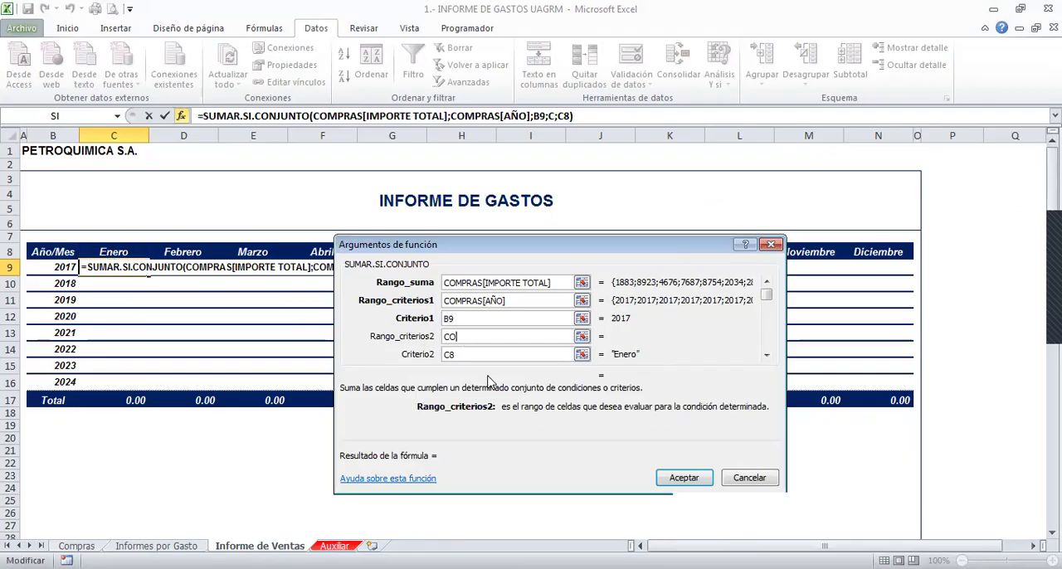
text(MPRAS[)
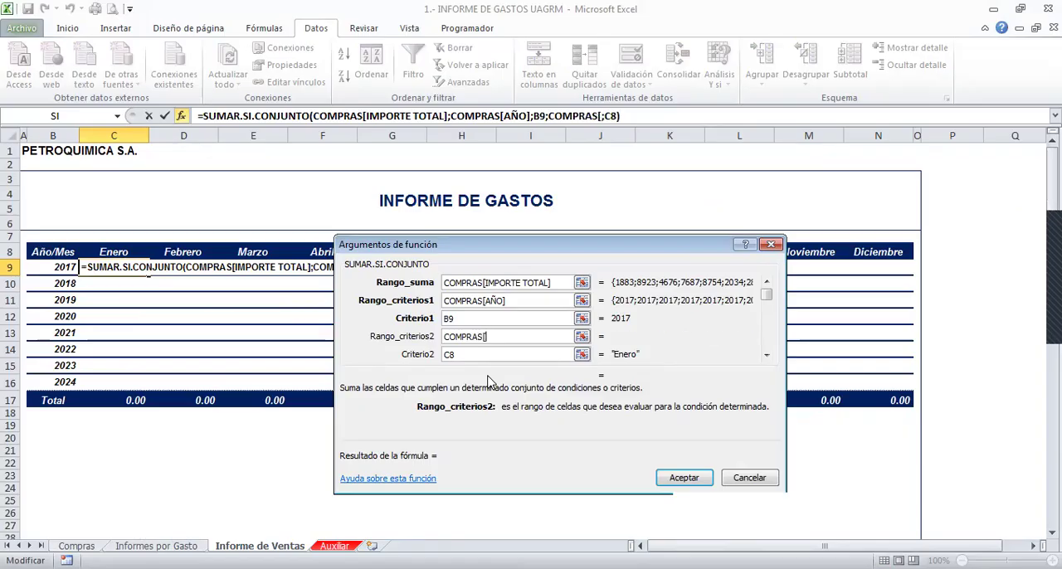
text(MES])
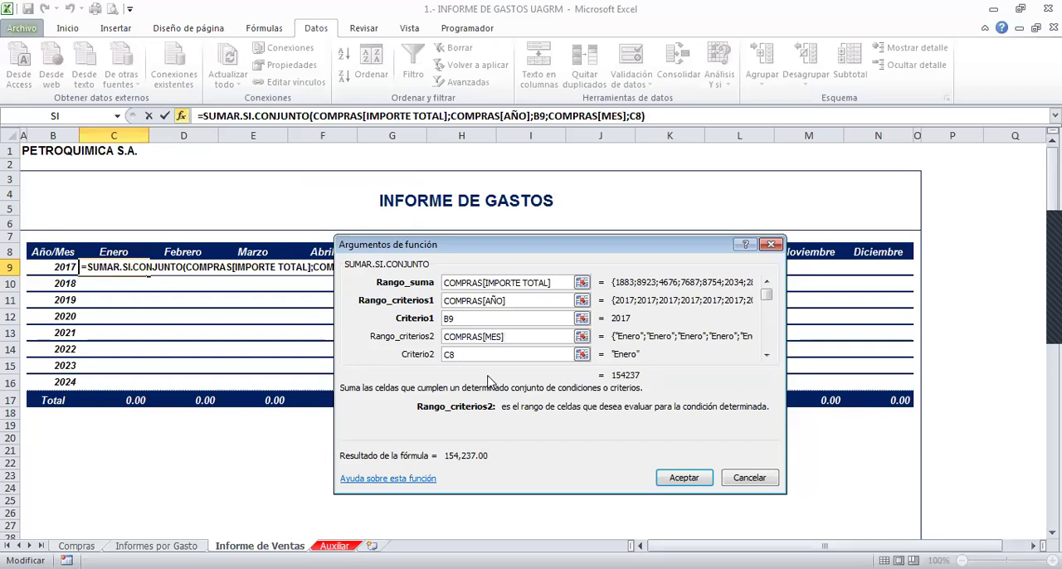
- Lock the column of B9 ($B9) and the row of C8 (C$8) in the criteria, and accept the SUMAR.SI.CONJUNTO formula
click(477, 320)
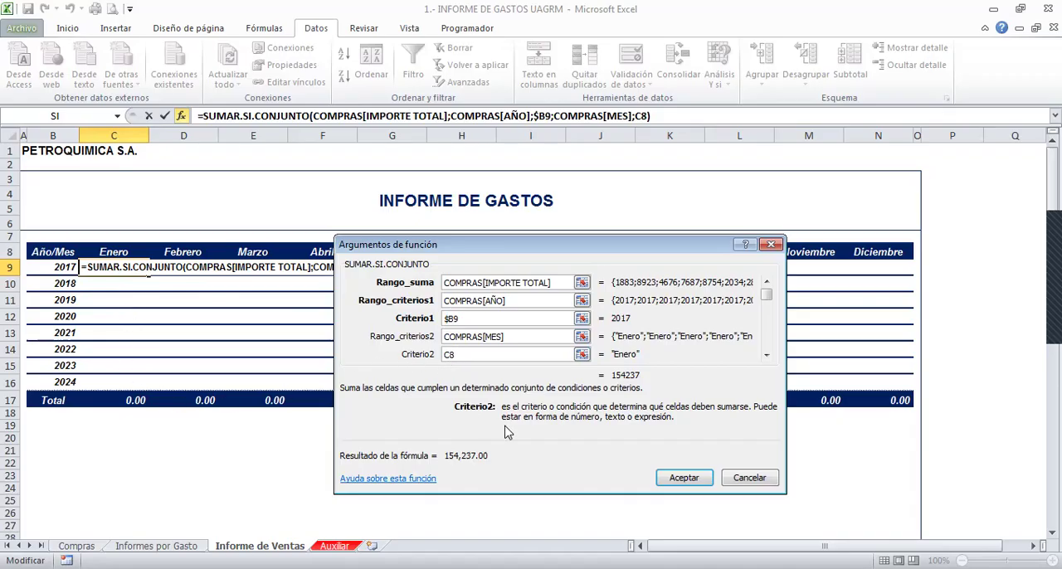
text($)
click(682, 480)
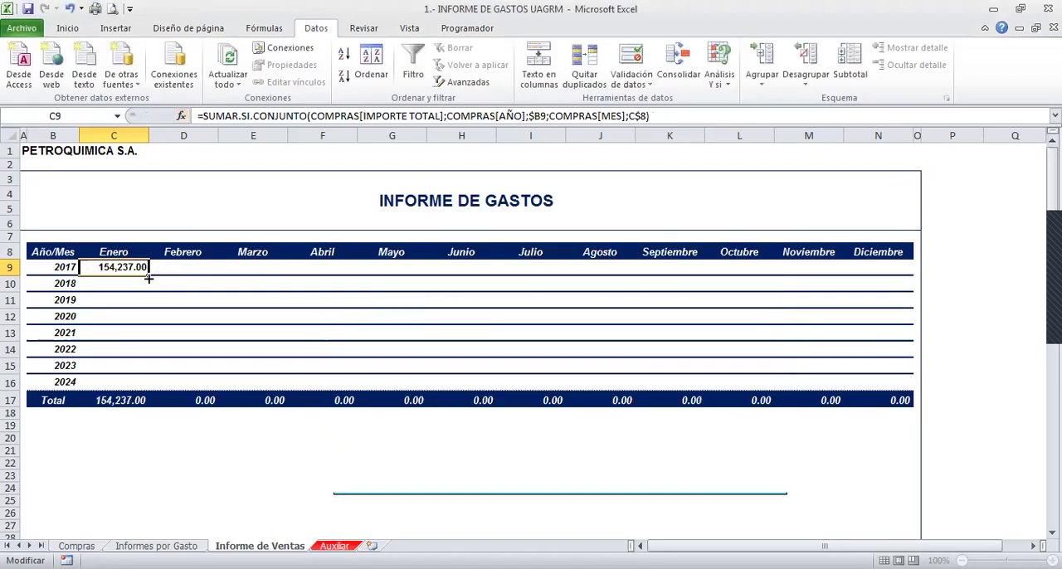
- Fill the C9 formula down and across to N16, and re-enter it in all of C9:N16 so its COMPRAS table references stay the same
drag(150, 275, 146, 387)
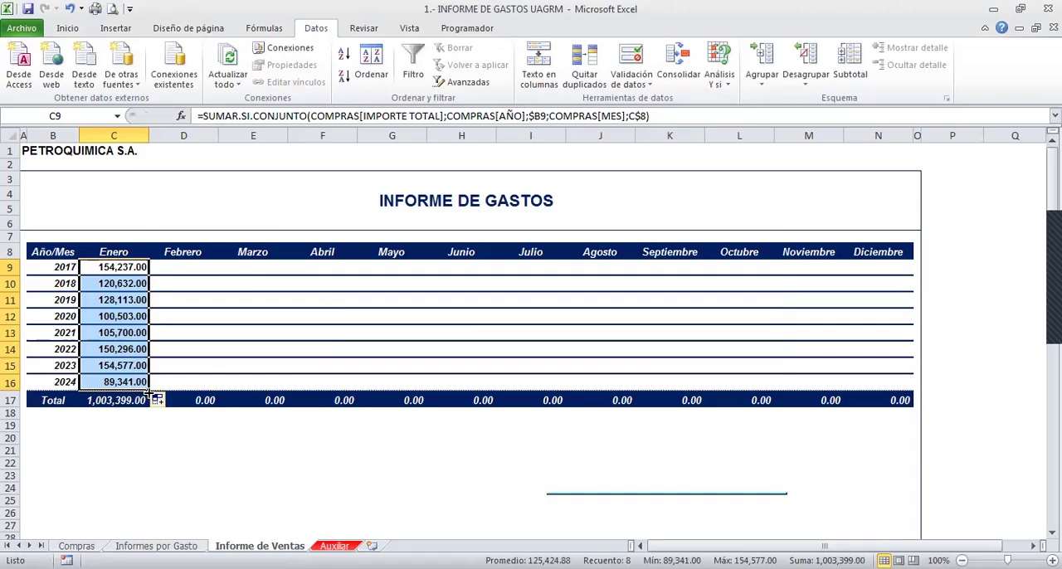
drag(148, 388, 891, 380)
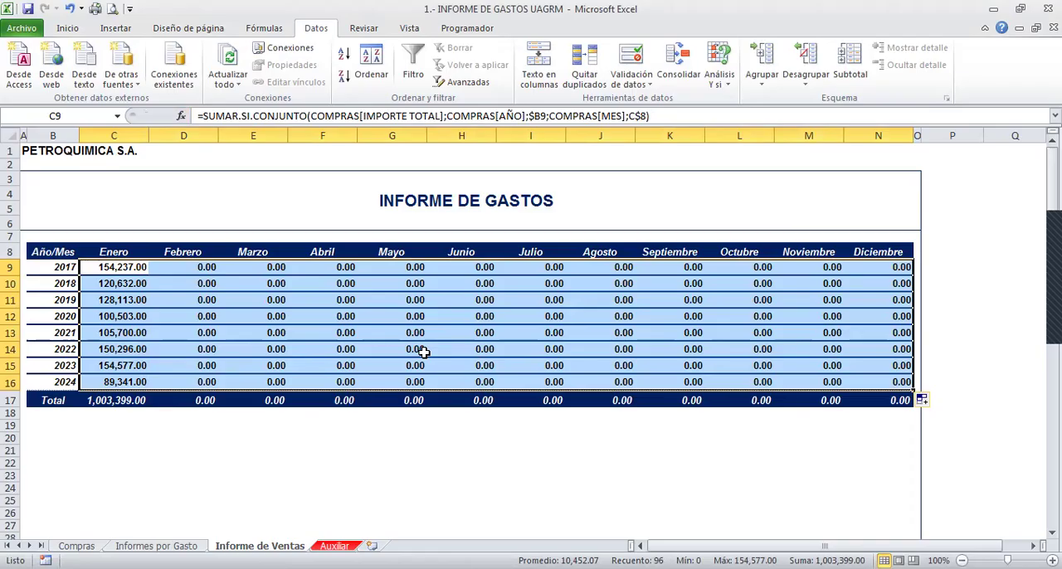
key(F2)
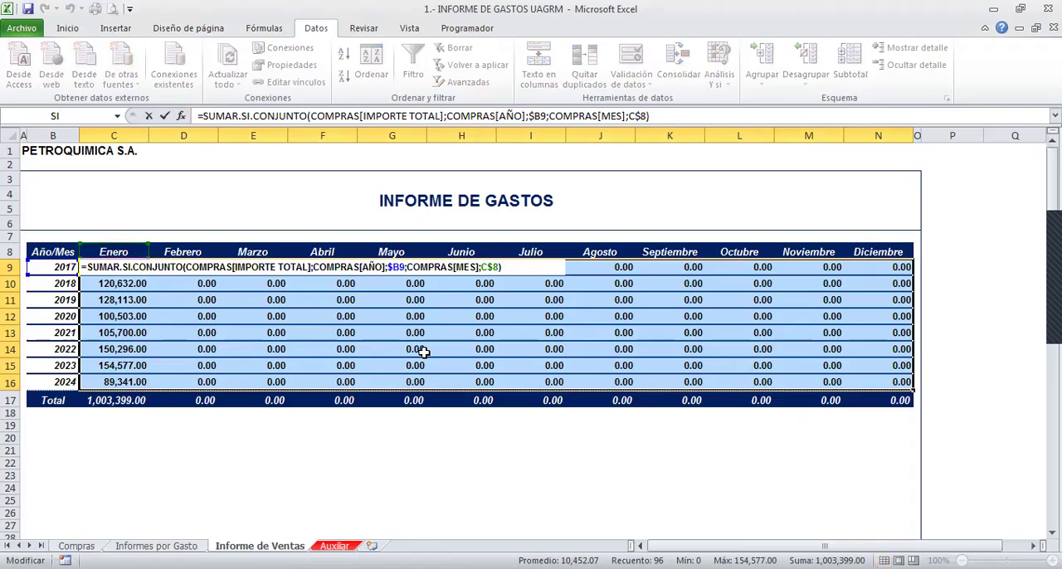
key(ctrl+Return)
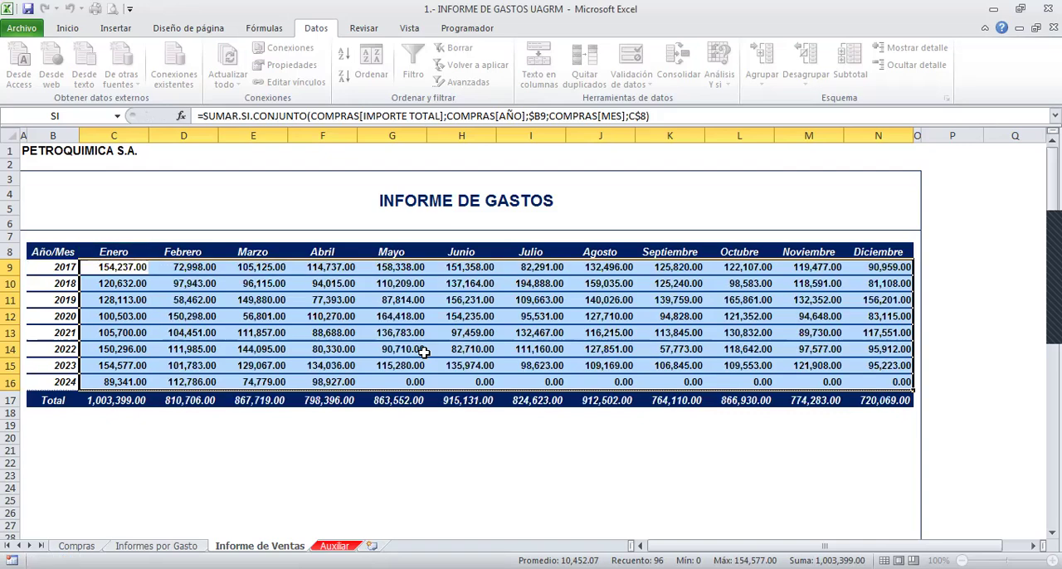
- Examine the formulas filled in for Mayo 2022 (G14) and Febrero 2020 (D12)
click(392, 350)
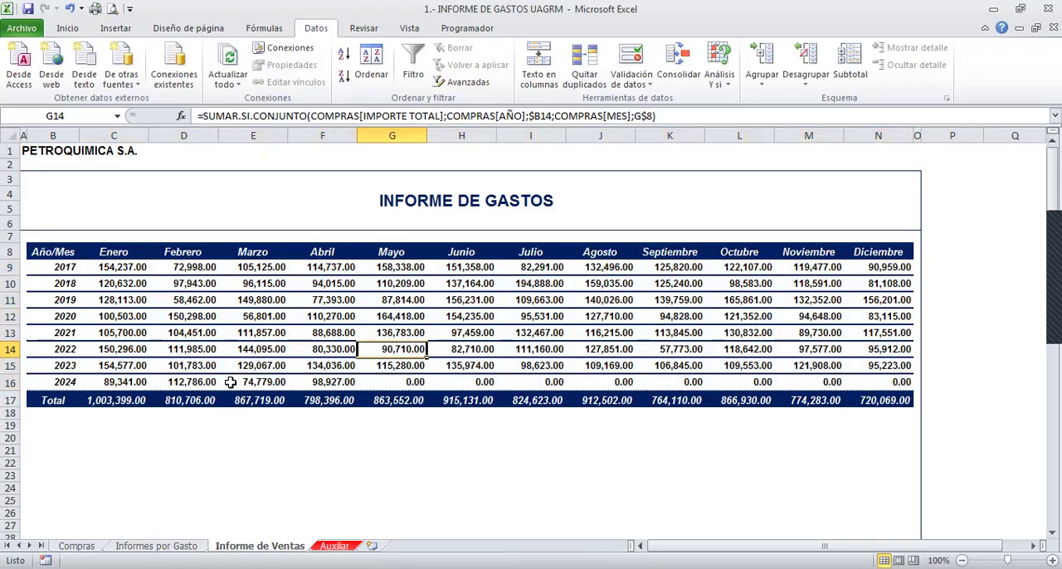
click(192, 313)
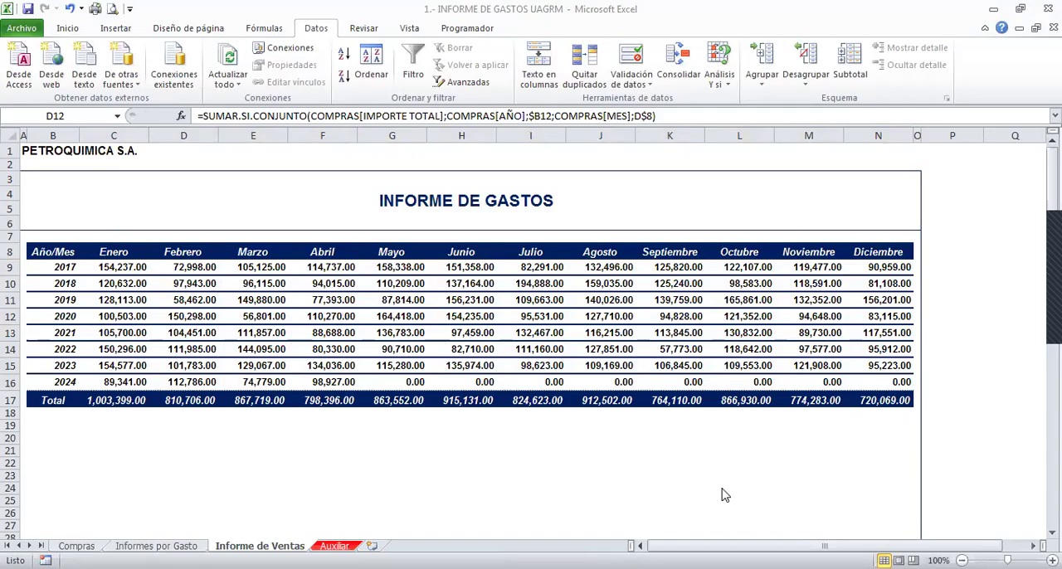
drag(229, 309, 294, 329)
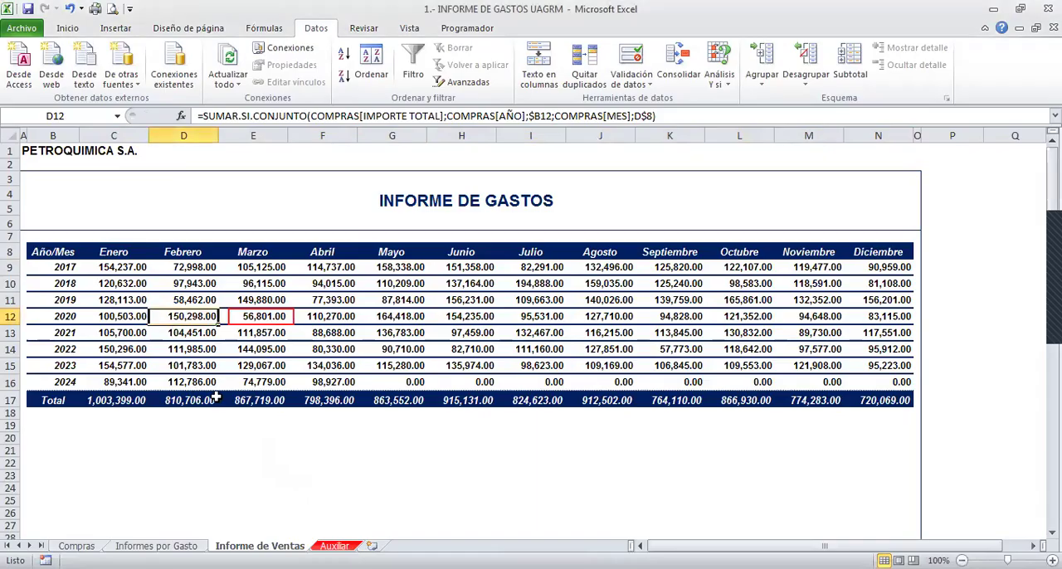
- Find the purchase records of Marzo 2020 on the Compras sheet using the AÑO and MES columns
click(76, 546)
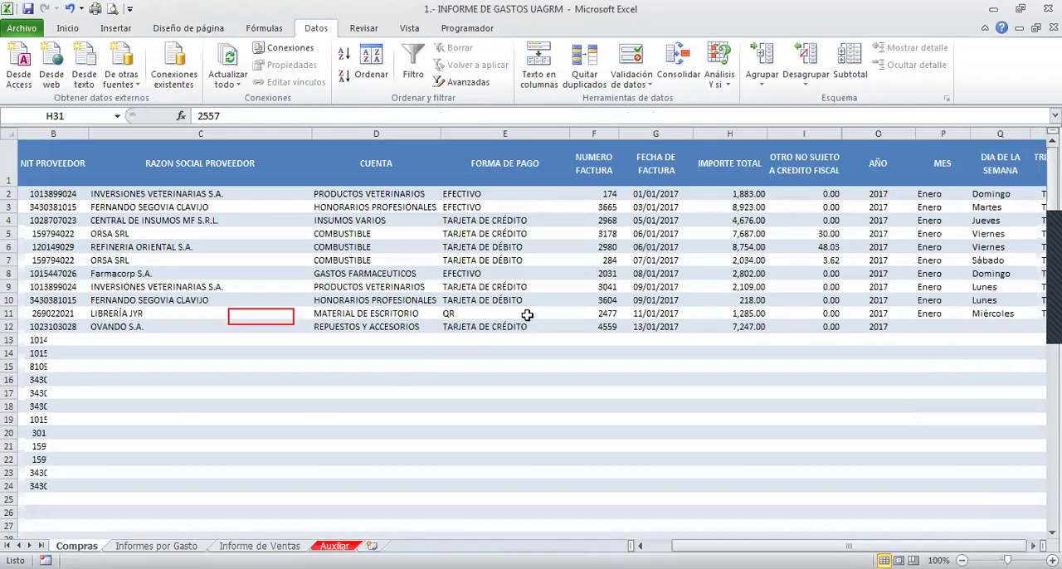
click(680, 354)
click(832, 340)
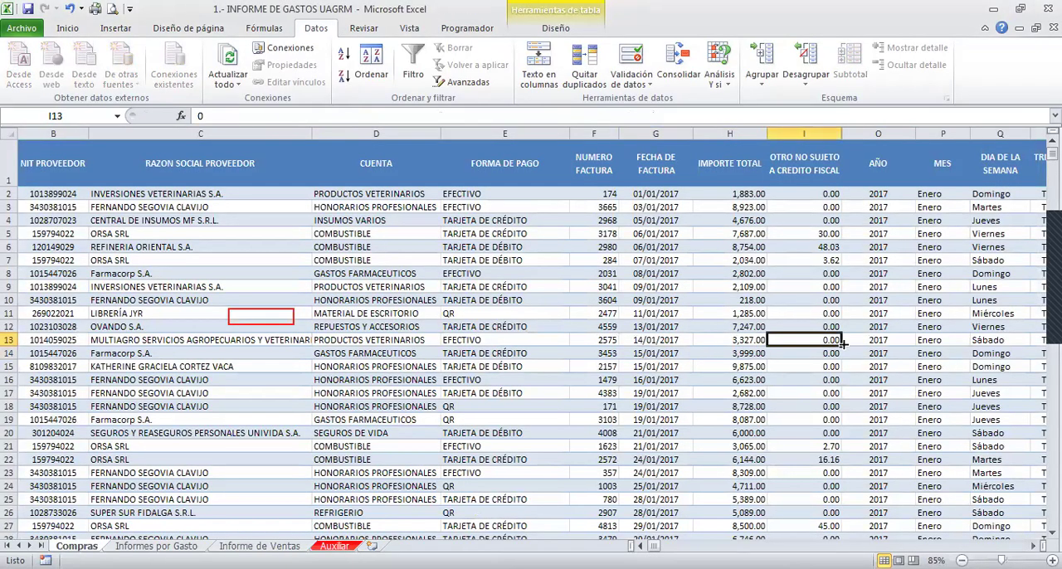
click(878, 353)
scroll(929, 318, down, 19)
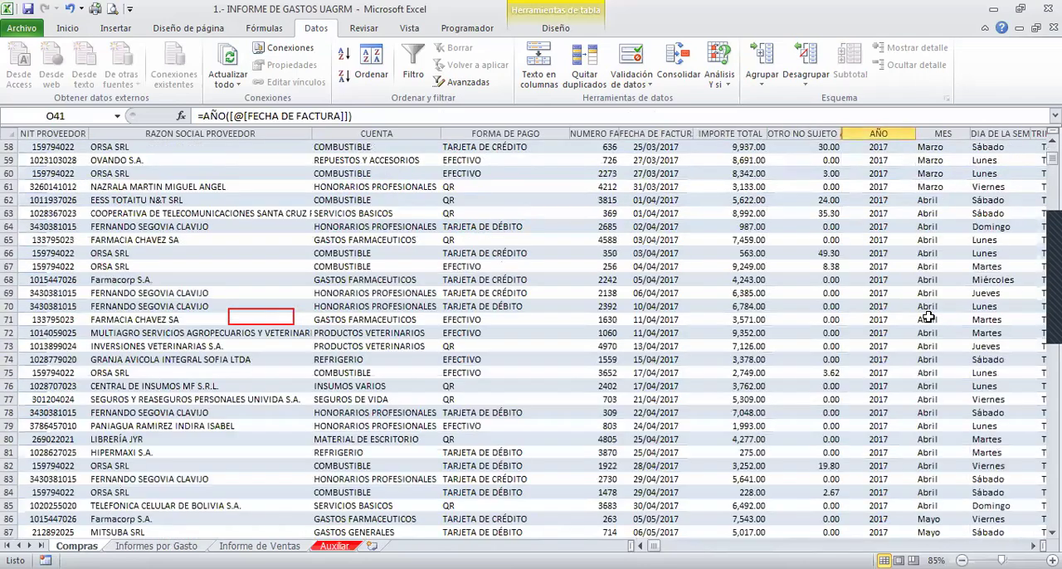
key(Page_Down)
key(Page_Down)
key(Page_Down)
key(Page_Down)
key(Page_Down)
key(Page_Down)
key(Page_Down)
key(Page_Down)
key(Page_Down)
key(Page_Down)
key(Page_Down)
key(Page_Down)
key(Page_Down)
key(Page_Down)
key(Page_Down)
key(Page_Down)
key(Page_Down)
key(Page_Down)
key(Page_Down)
key(Page_Down)
key(Page_Down)
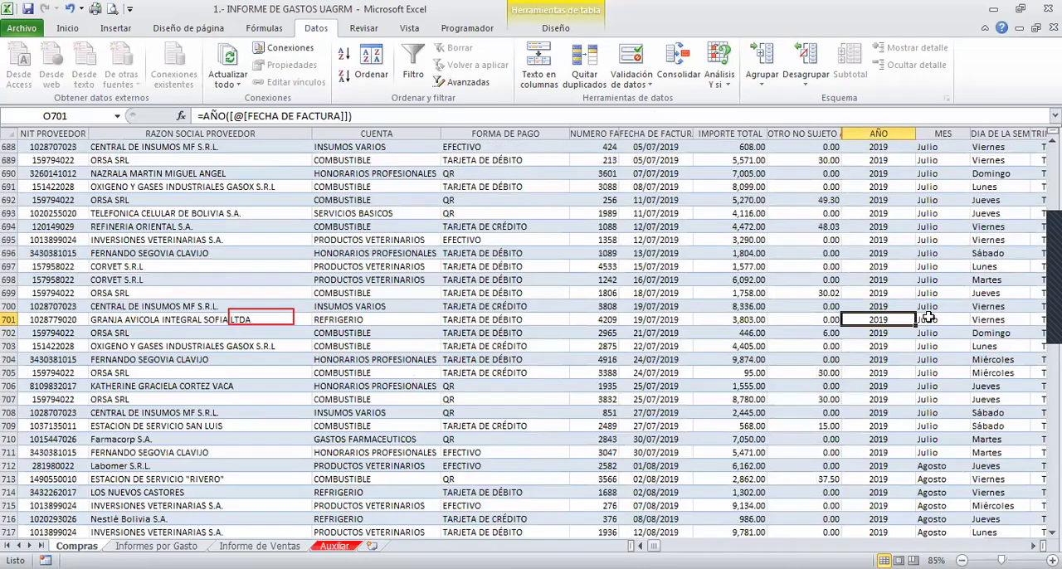
key(Page_Down)
key(Page_Down)
key(Page_Down)
key(Page_Down)
key(Page_Down)
key(Page_Down)
key(Page_Down)
key(Page_Down)
key(Page_Down)
key(Page_Down)
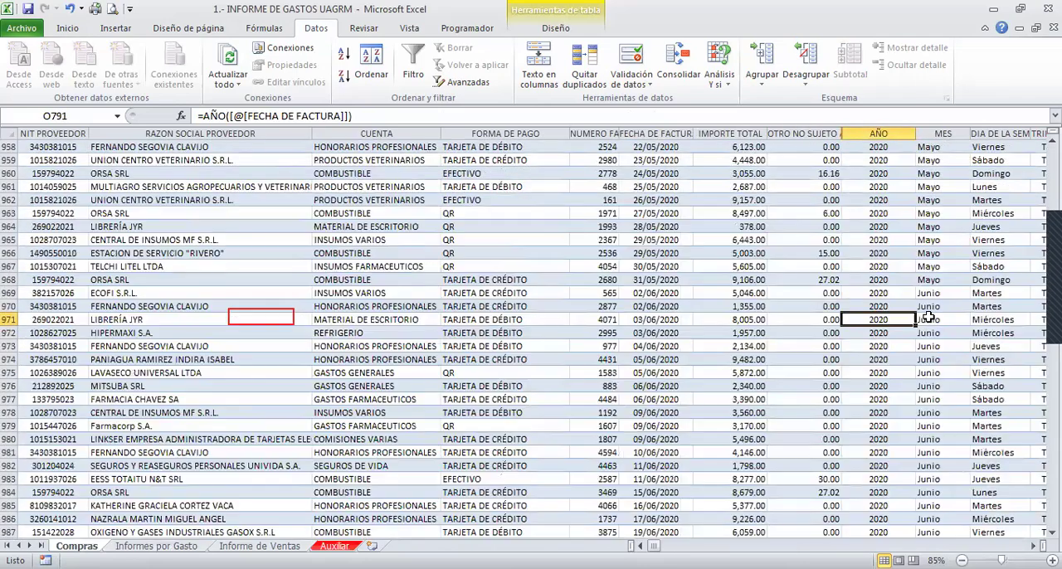
key(Page_Up)
key(Page_Up)
key(Page_Up)
key(Up)
key(Up)
key(Up)
key(Up)
key(Up)
key(Up)
key(Up)
key(Up)
key(Up)
key(Up)
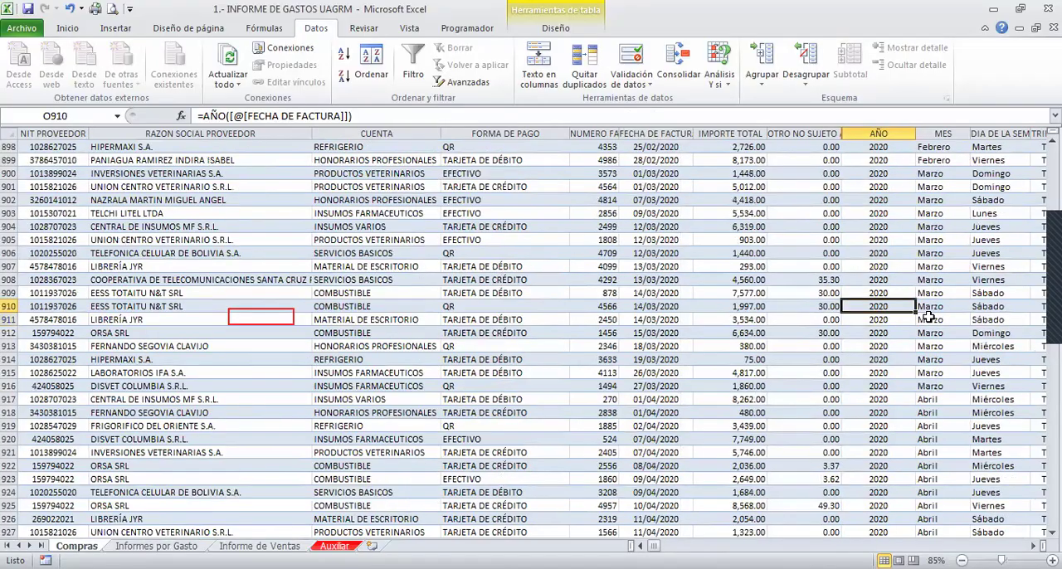
- Select the AÑO and MES cells of the Marzo 2020 records in rows 900 to 910
key(Right)
key(shift+Down)
key(shift+Down)
key(shift+Down)
key(shift+Down)
key(shift+Down)
key(shift+Down)
key(shift+Down)
key(shift+Down)
key(shift+Down)
key(shift+Down)
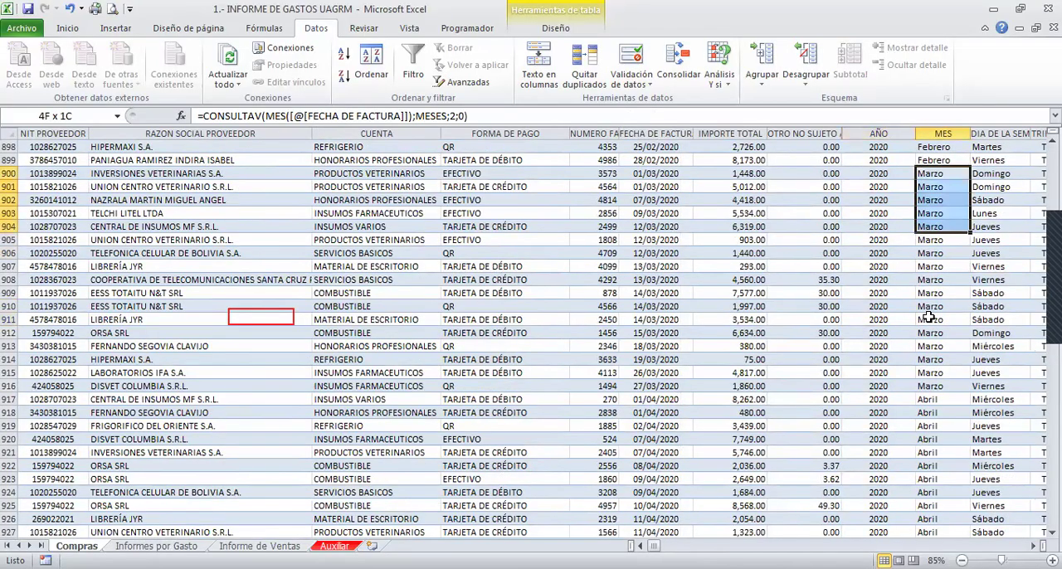
key(shift+Left)
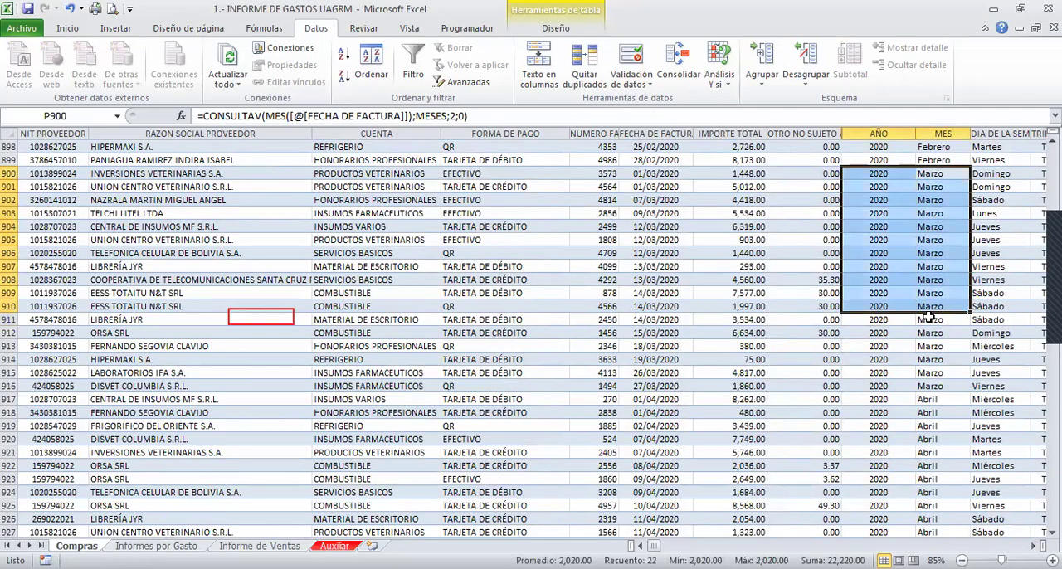
- Select the IMPORTE TOTAL amounts of all Marzo 2020 records, H900:H916, to check their sum
key(Left)
key(Left)
key(Left)
key(shift+Down)
key(shift+Down)
key(shift+Down)
key(shift+Down)
key(shift+Down)
key(shift+Down)
key(shift+Down)
key(shift+Down)
key(shift+Down)
key(shift+Down)
key(shift+Down)
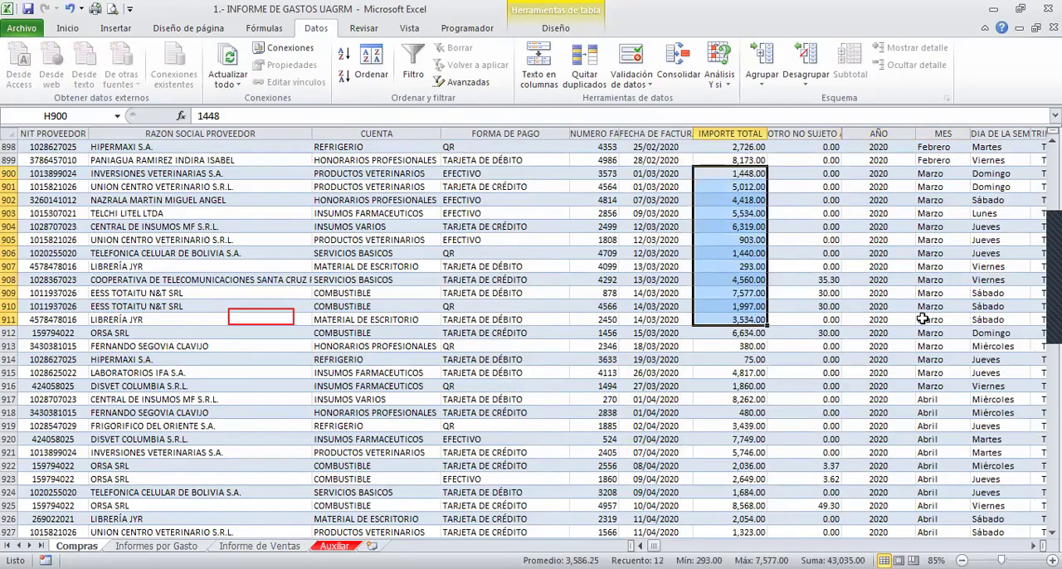
key(shift+Down)
key(shift+Down)
key(shift+Down)
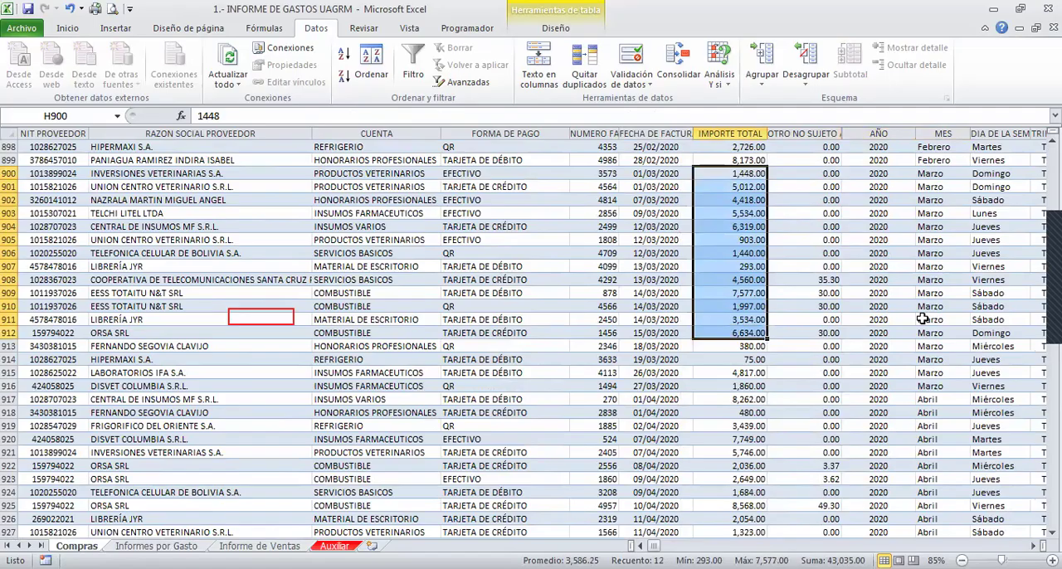
key(shift+Down)
key(shift+Down)
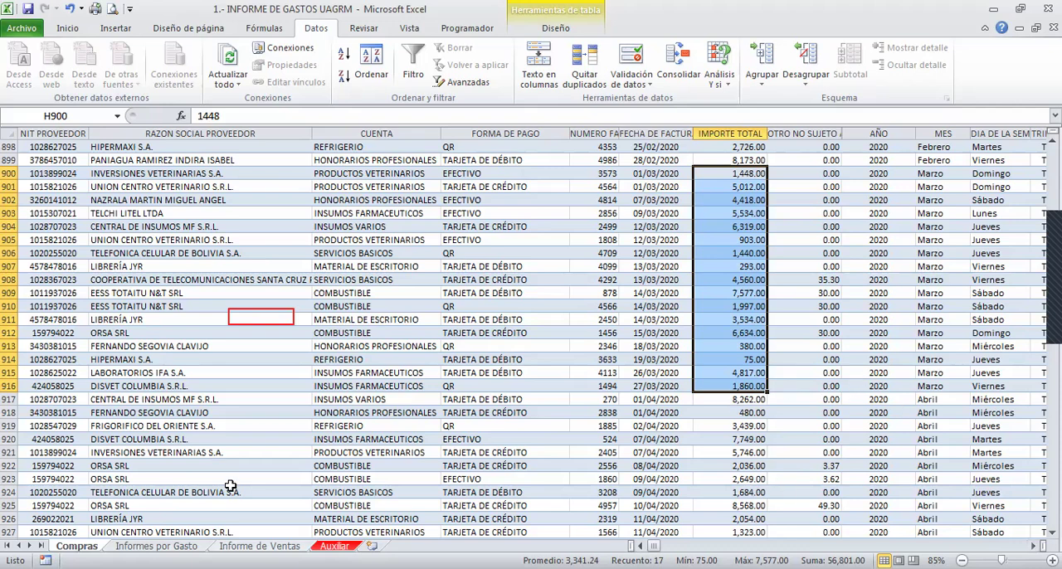
- Return to the Informe de Ventas sheet and examine the formula for Marzo 2020 in E12
click(250, 545)
click(244, 316)
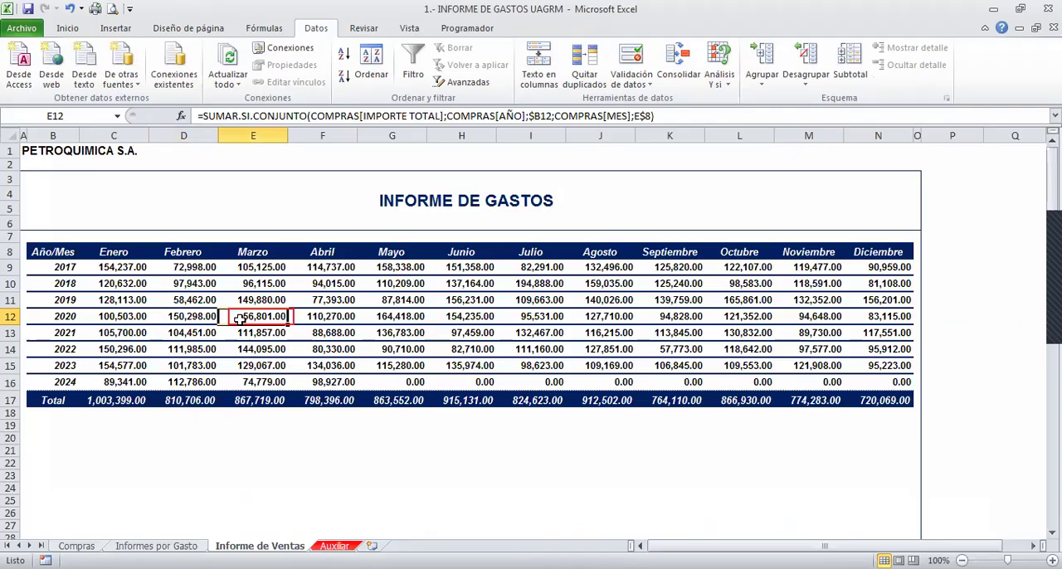
double_click(240, 318)
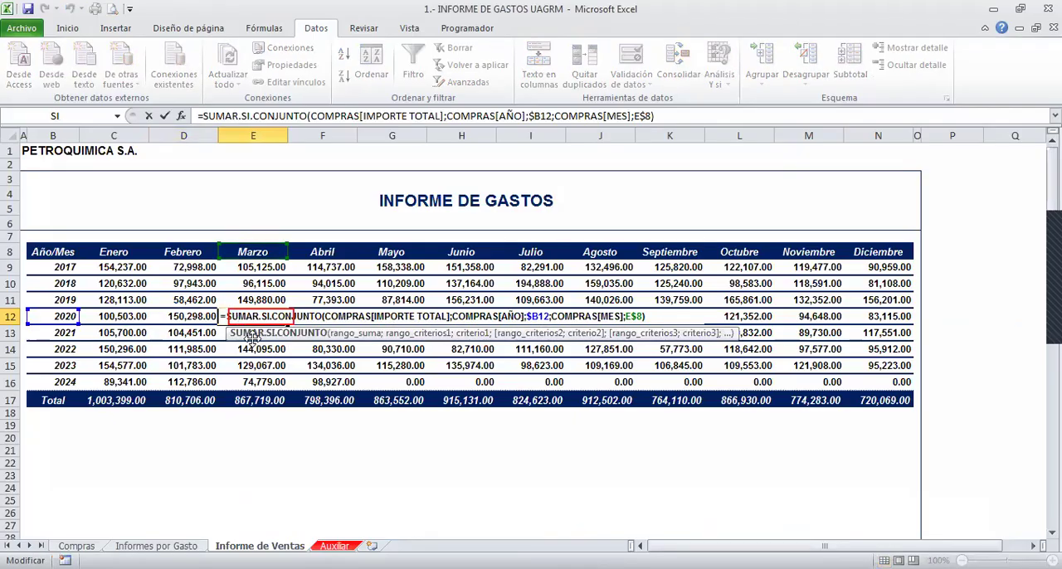
key(Return)
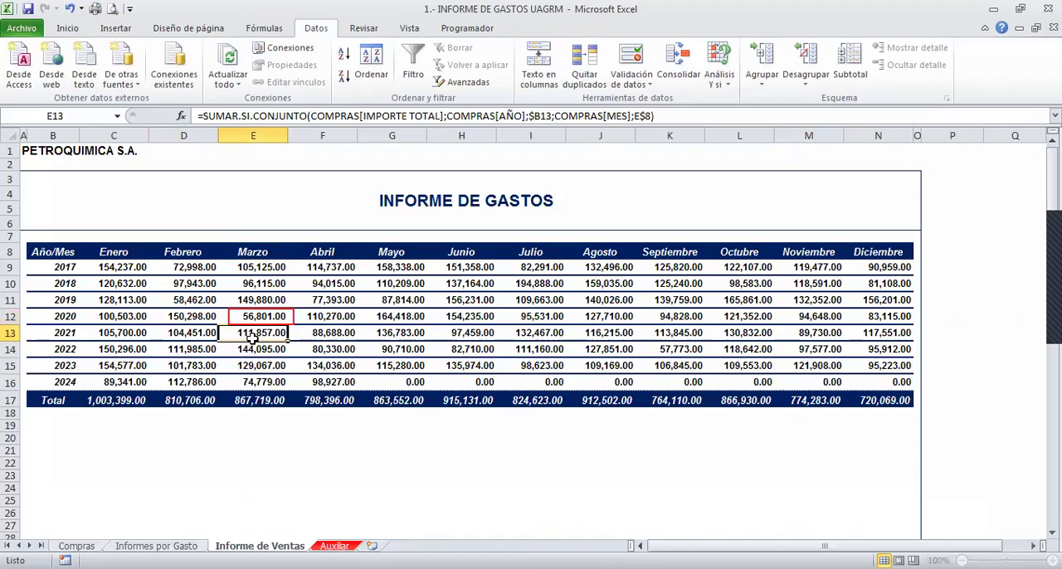
- Enter the text =SUMA in E19, below the Marzo total of the report
key(Home)
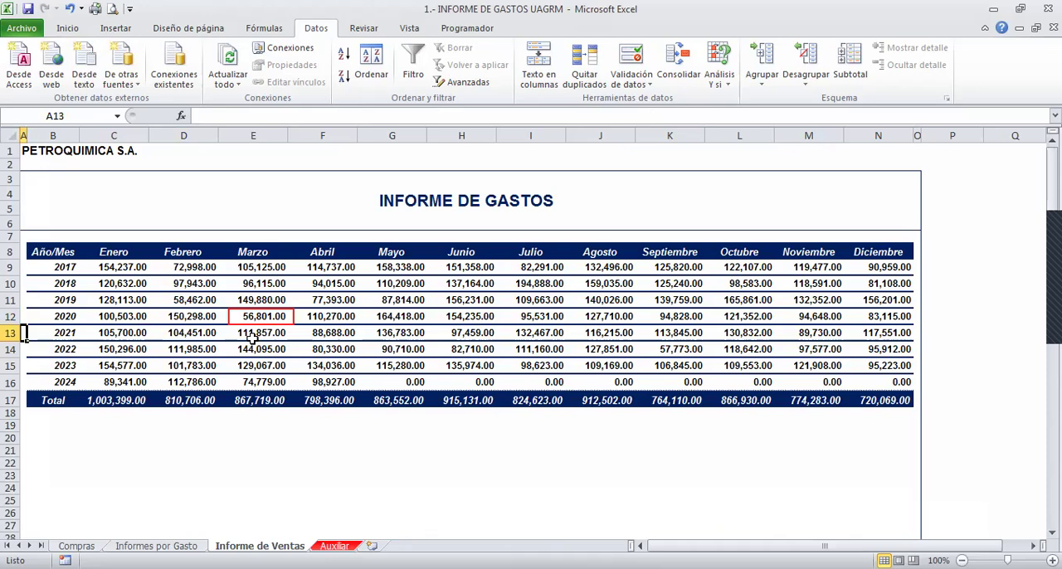
key(Down)
key(Down)
key(Down)
key(Down)
key(Down)
key(Down)
key(Right)
key(Right)
key(Right)
key(Right)
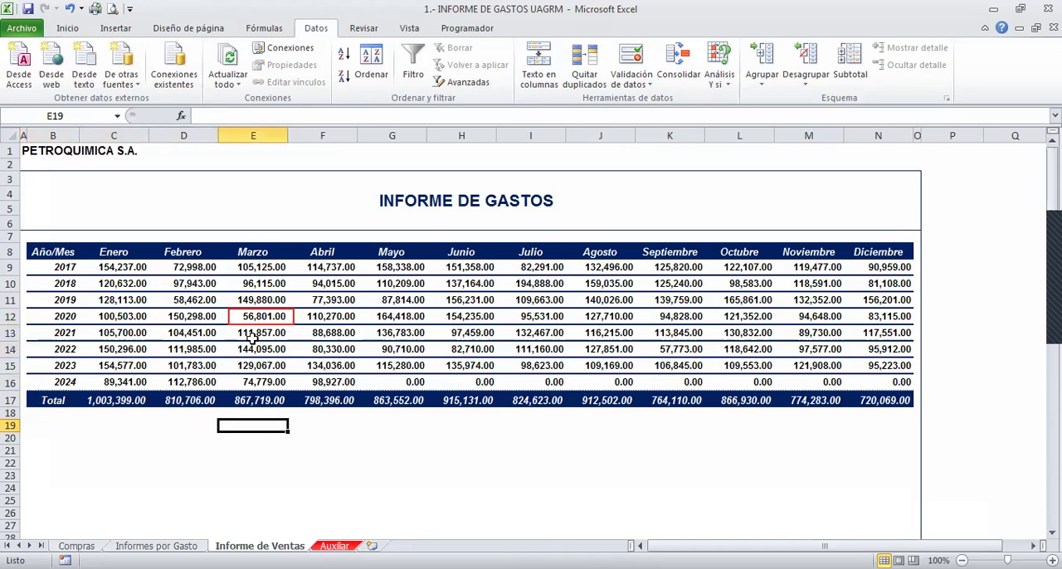
key(Up)
key(Up)
key(F2)
key(Escape)
key(Down)
key(Down)
text(=SUMA)
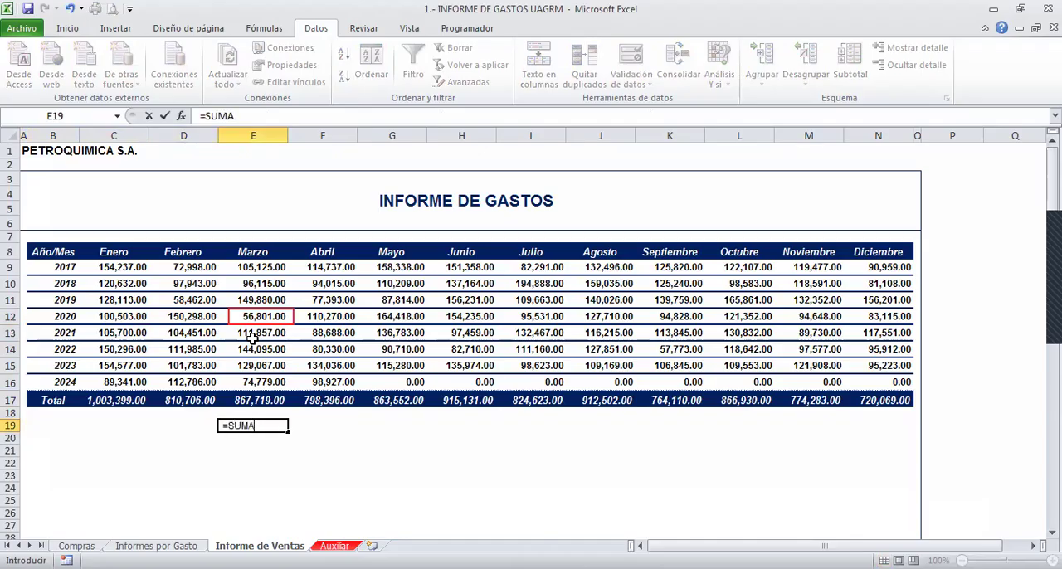
key(Return)
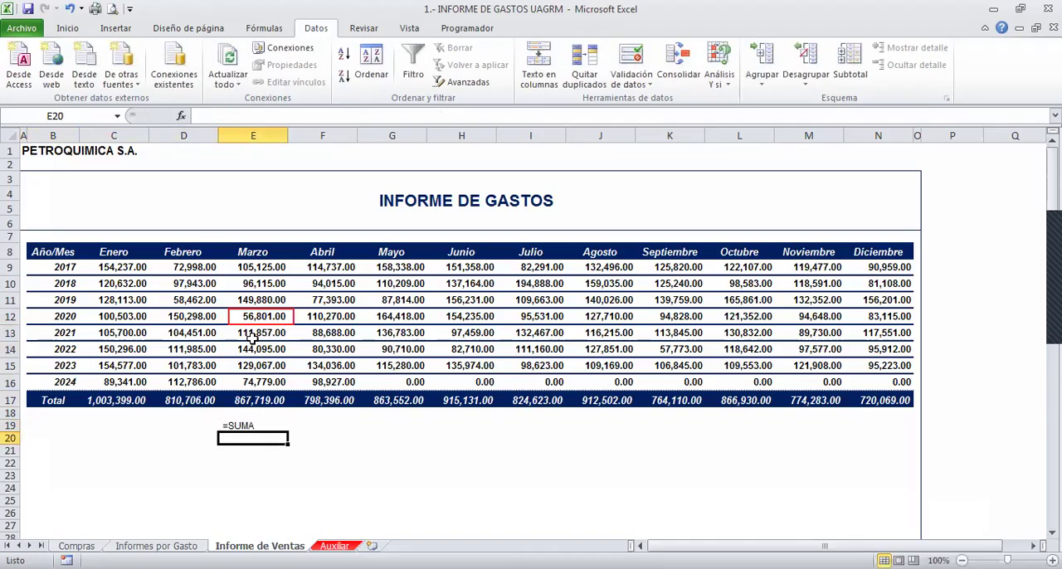
- Continue the function list with the text =SUMAR.SI in E20 and =SUMAR.SI.CONJUNTO in E21
text(=SUMAR.SI)
key(Return)
text(=SUMAR.SI.CONJUNTO)
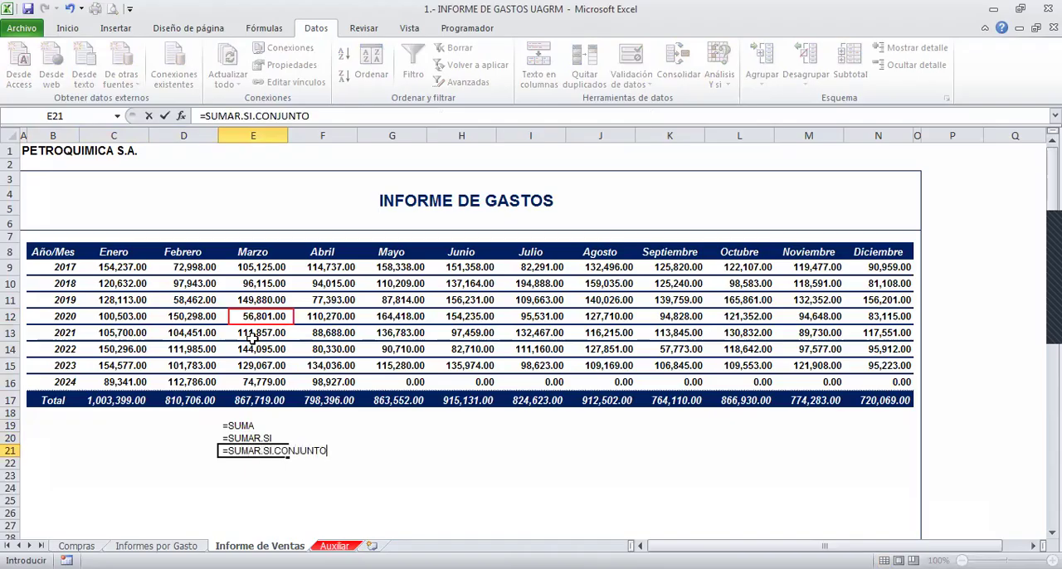
key(Return)
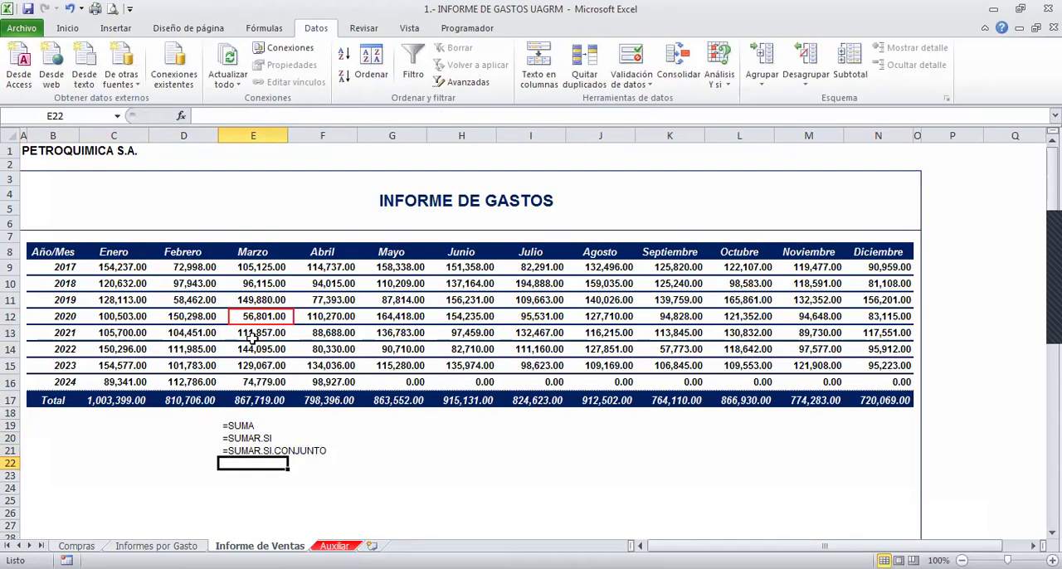
- Add the note RANGO in G19, beside =SUMA
key(Up)
key(Up)
key(Up)
key(Right)
key(Right)
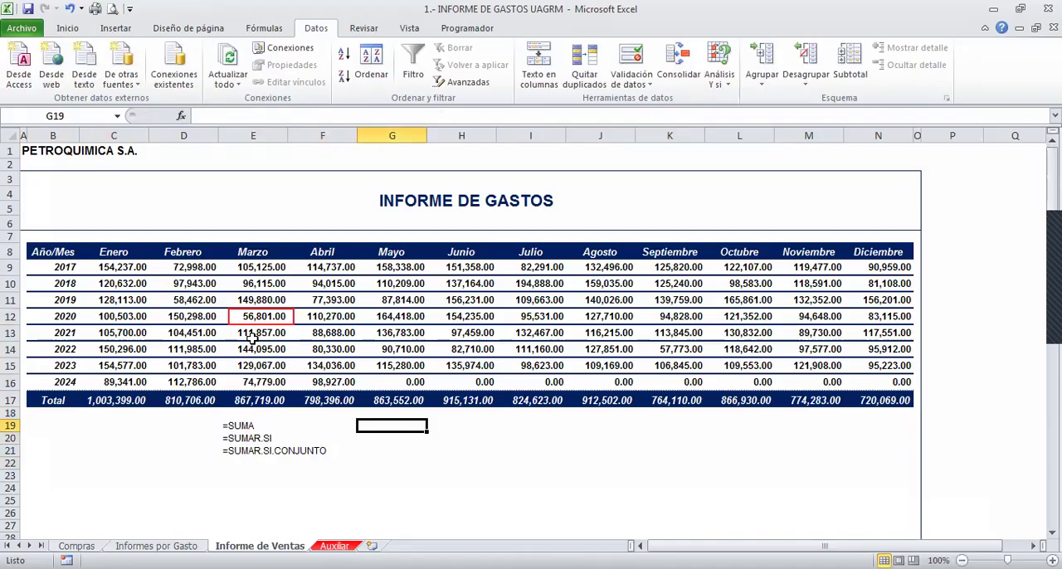
text(RANGO)
key(Return)
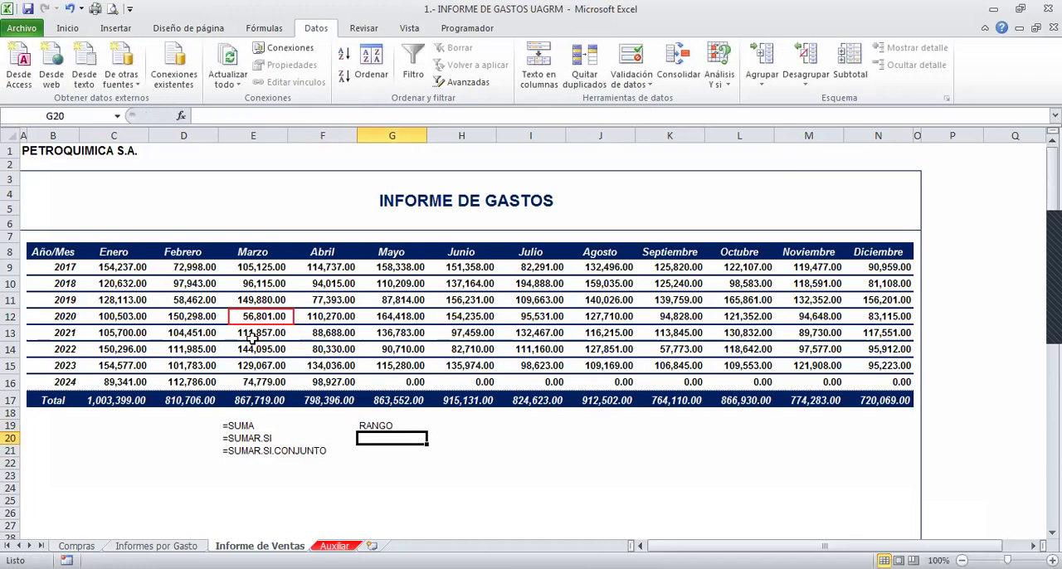
- Add the notes 1 CRITERIO in G20 beside =SUMAR.SI and >2 CRITERIOS in G21 beside =SUMAR.SI.CONJUNTO
text(1 CR)
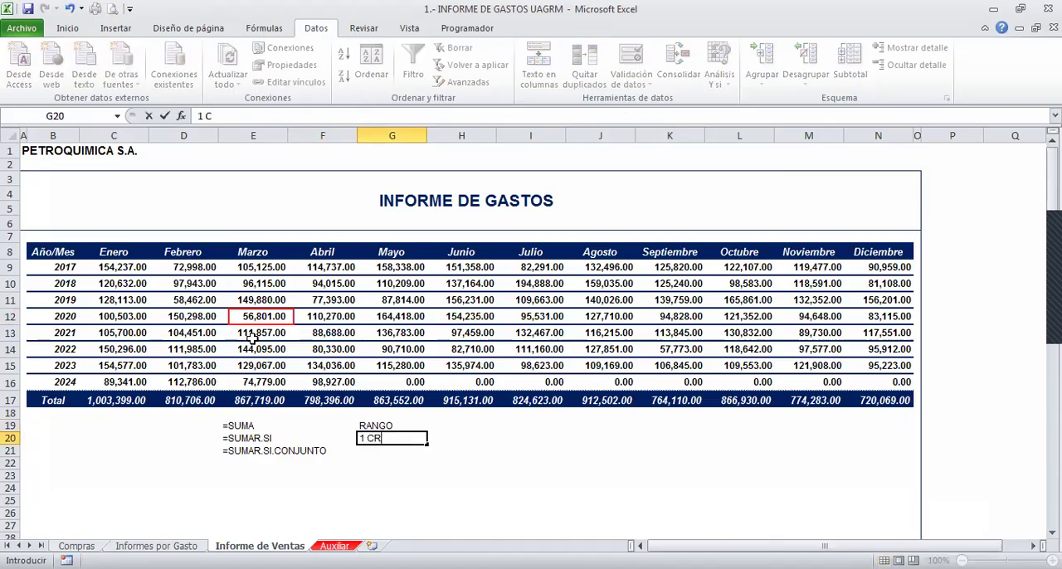
text(ITERIO)
key(Return)
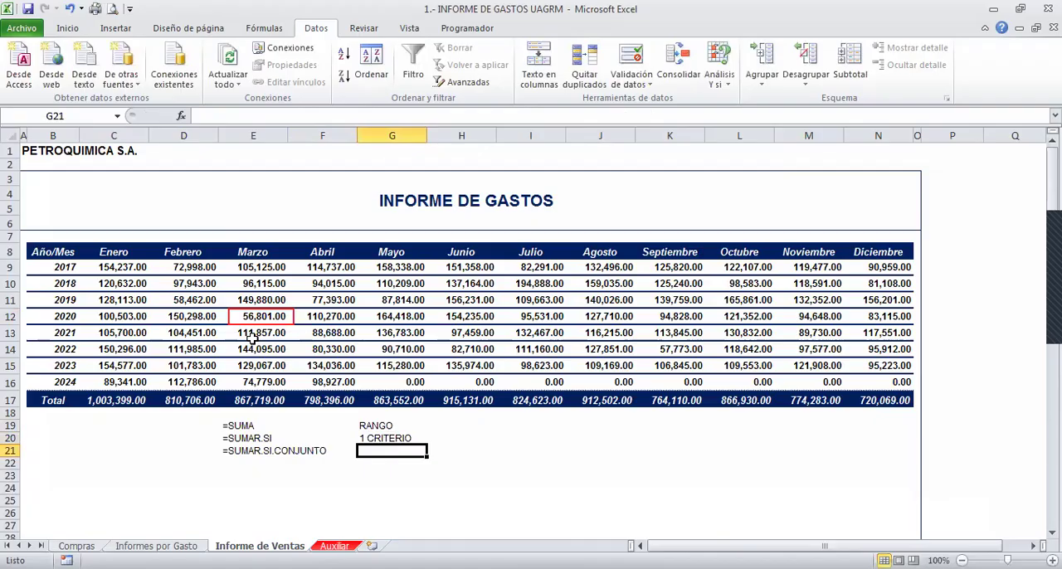
text(>2)
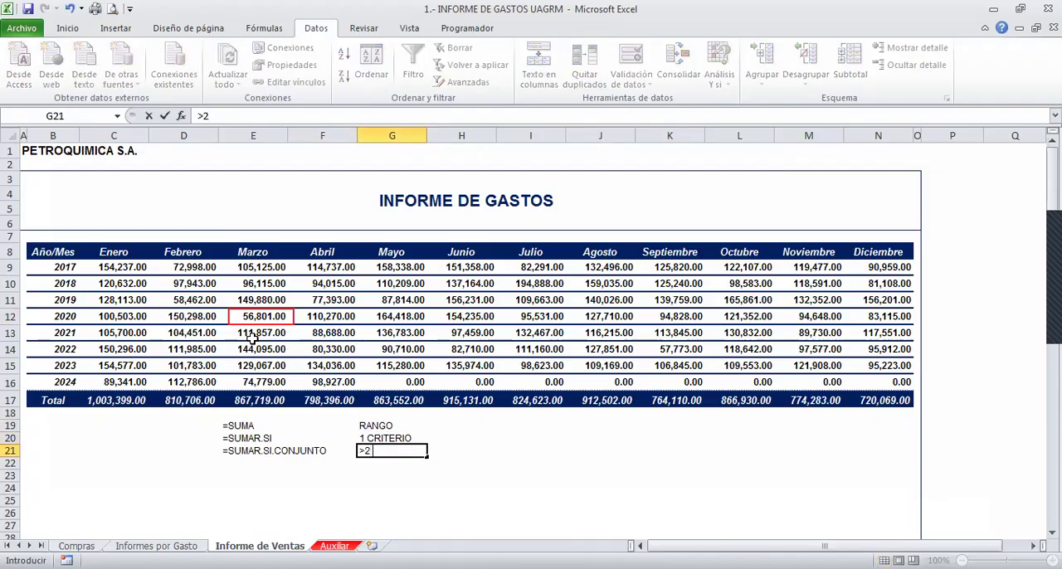
text( CRITERIOS)
key(Return)
key(Left)
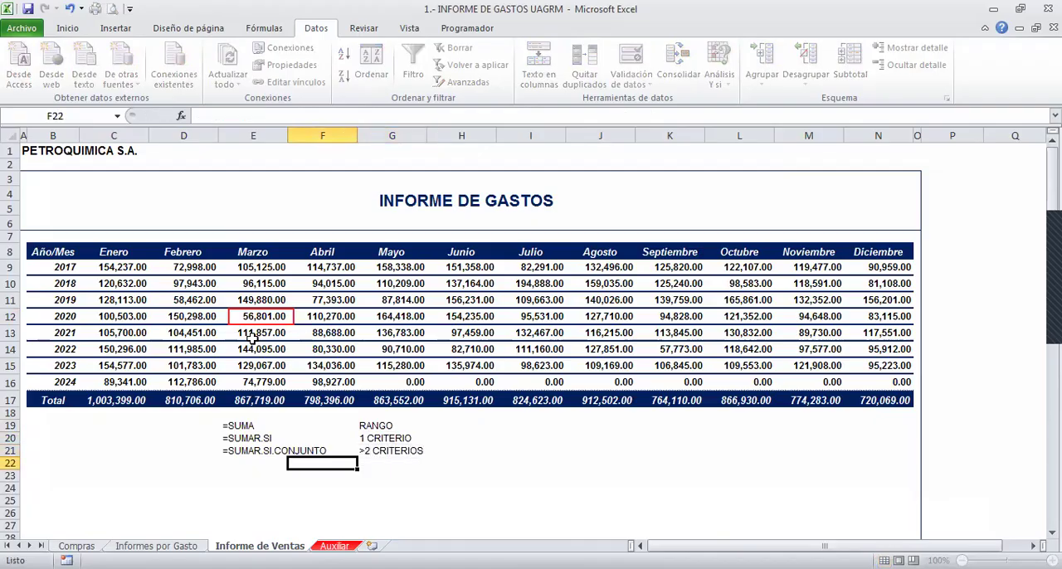